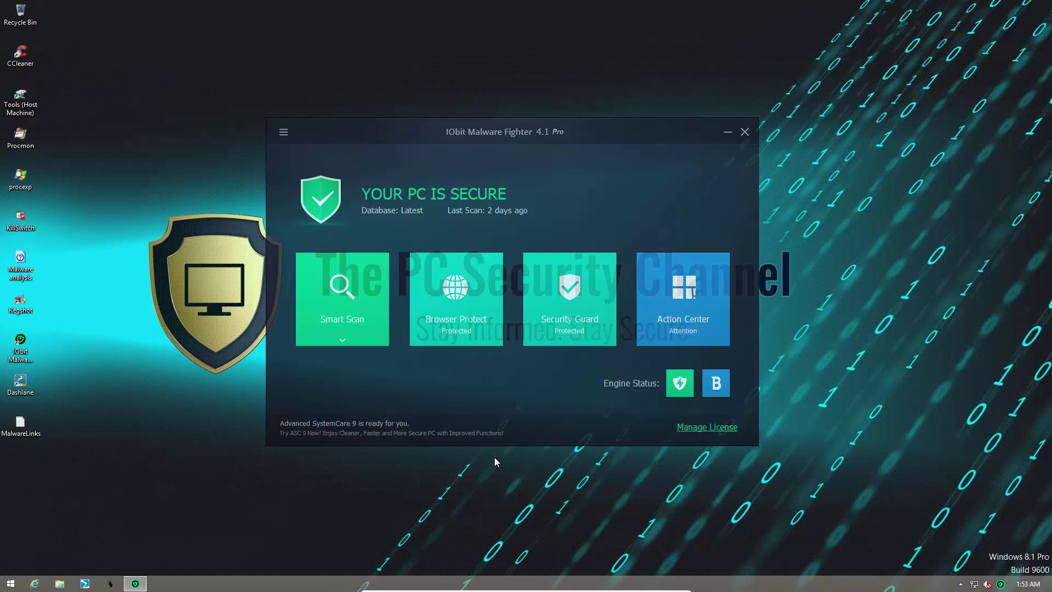
Open the Cloud Security page to view IObit's cloud statistics.
mouse_move(707, 392)
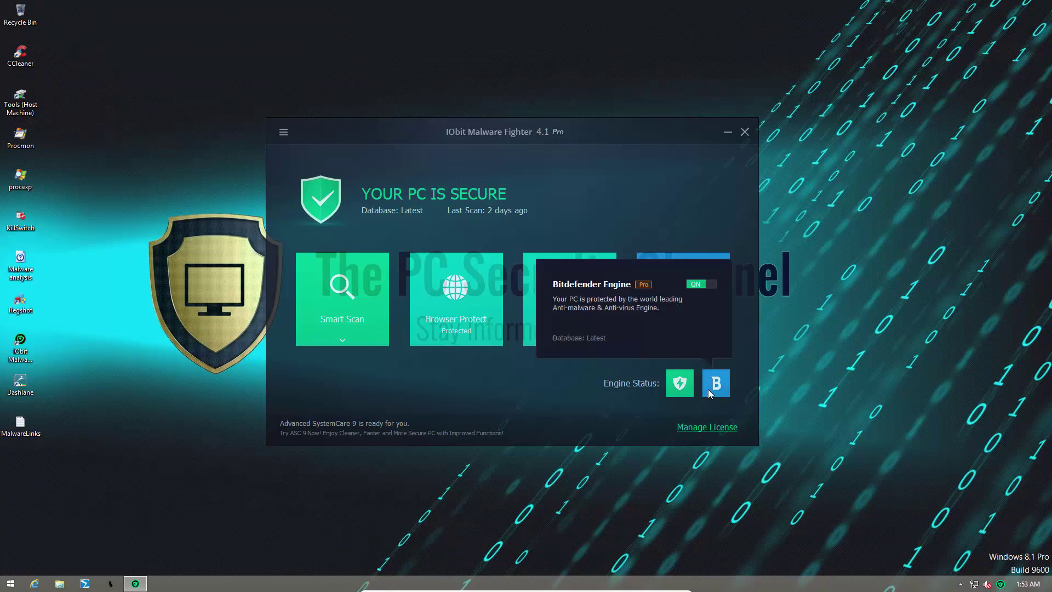
click(284, 132)
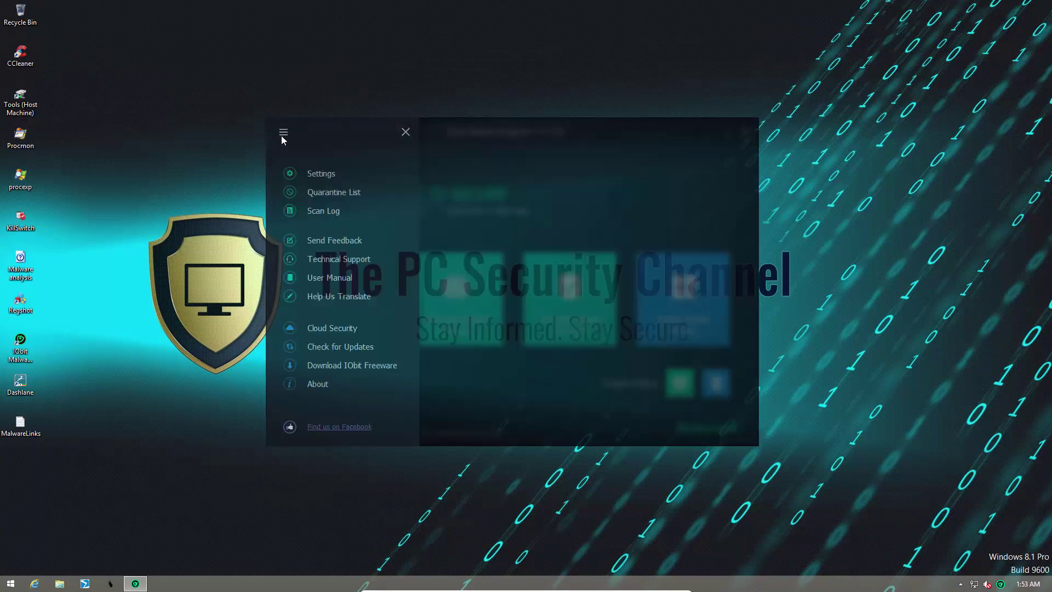
click(335, 328)
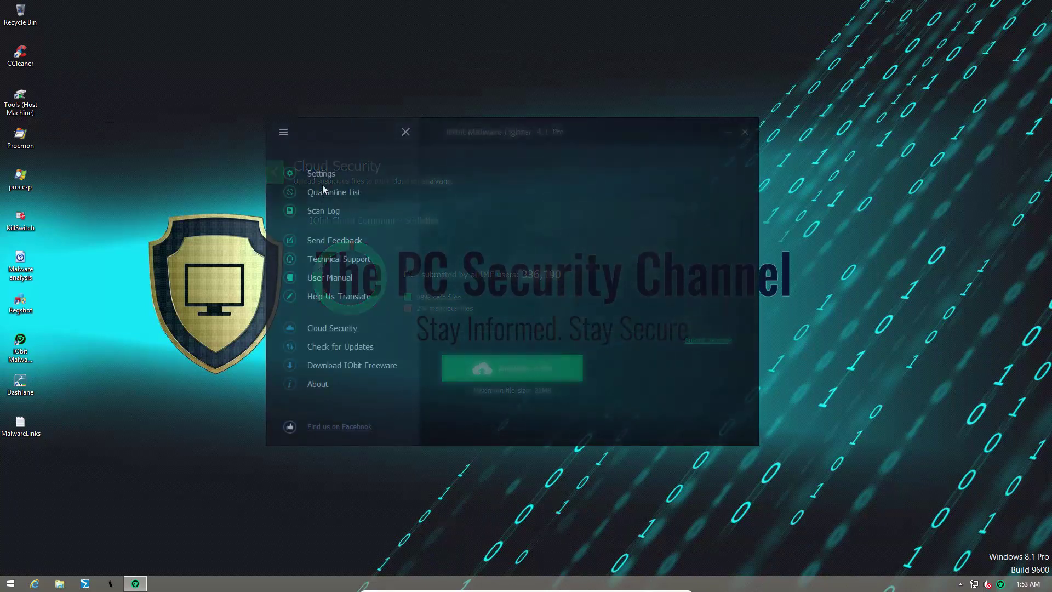
Review Protect Options (real-time protection at Medium, DOG enabled), then cancel back to the home screen.
click(323, 175)
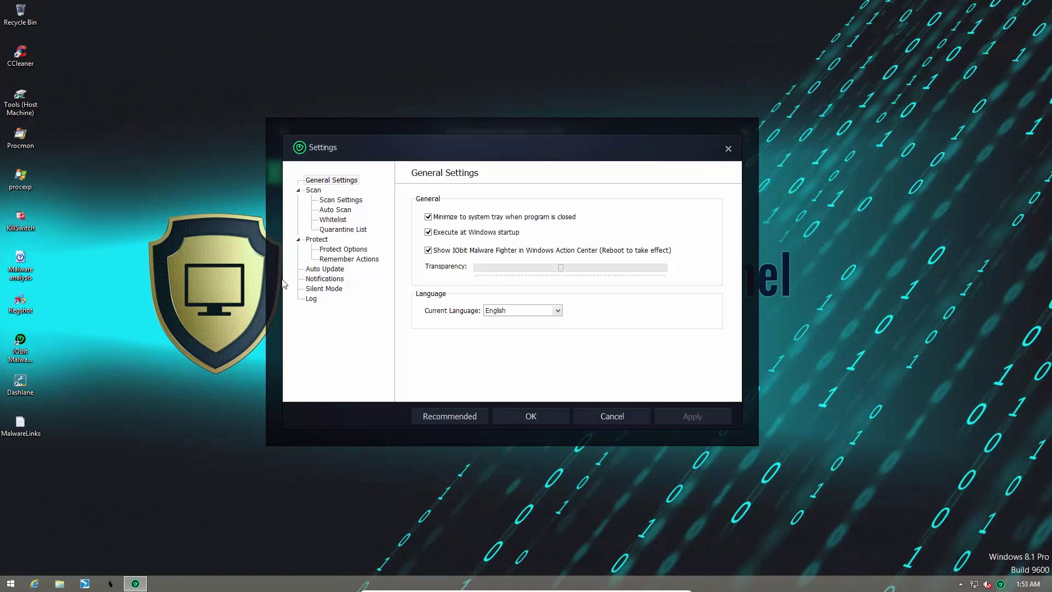
click(325, 251)
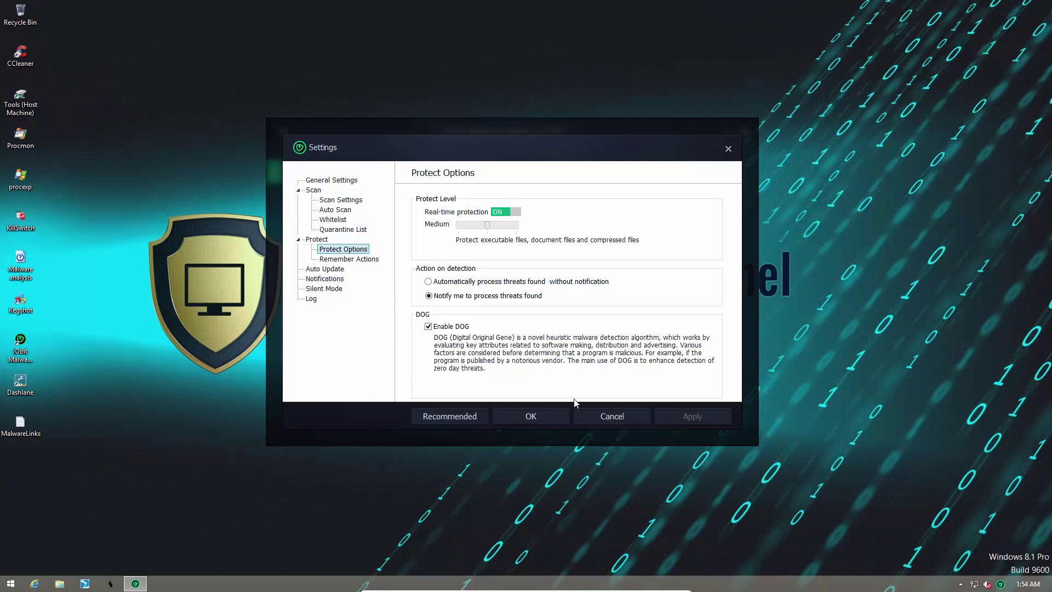
click(619, 417)
click(275, 172)
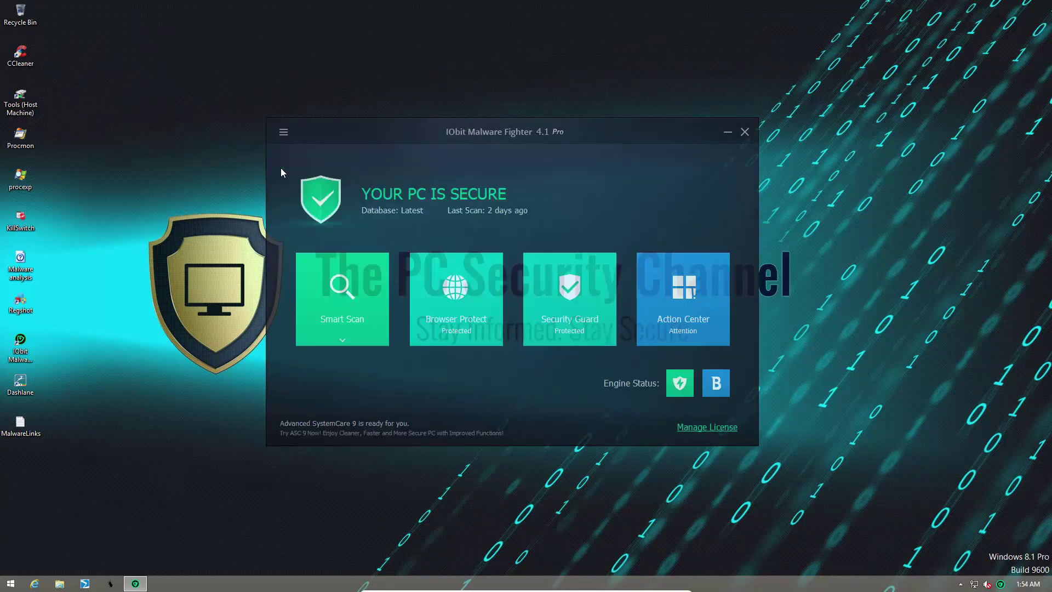
click(570, 307)
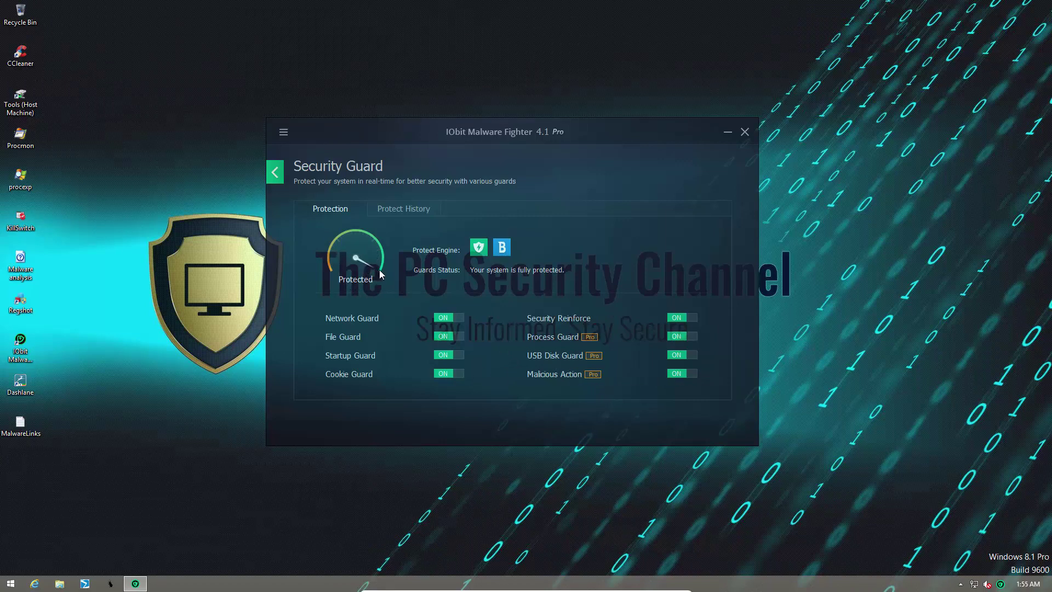
click(275, 173)
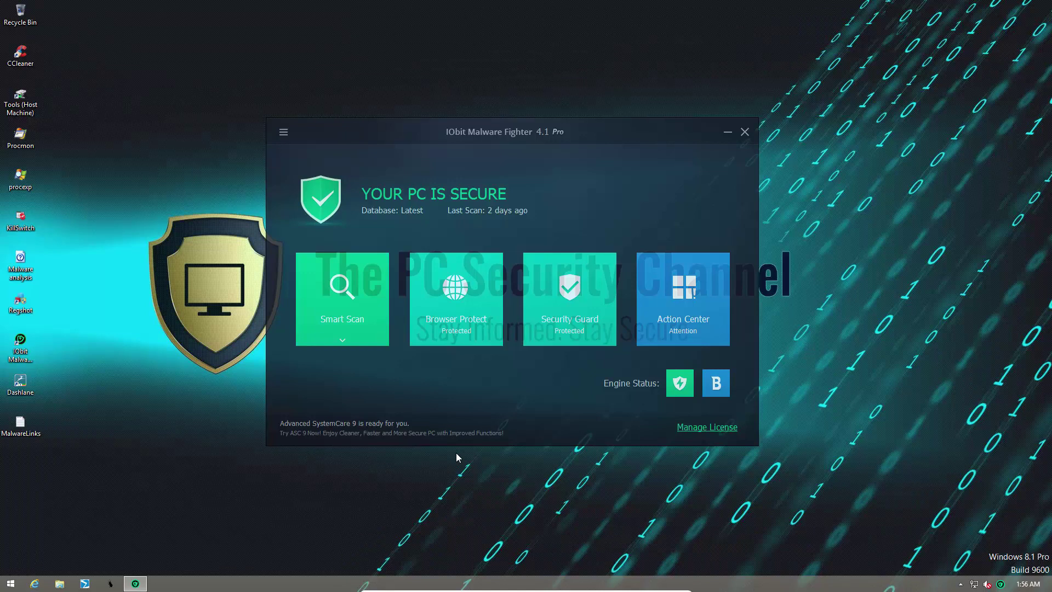
Close IObit, open the MalwareLinks list and launch Internet Explorer.
click(744, 132)
double_click(33, 423)
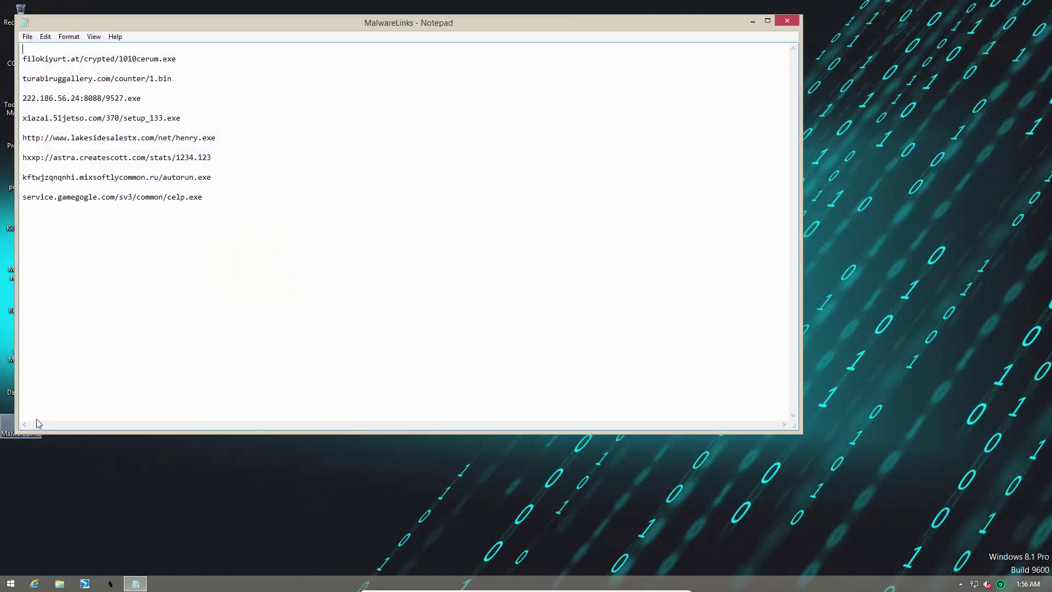
click(35, 583)
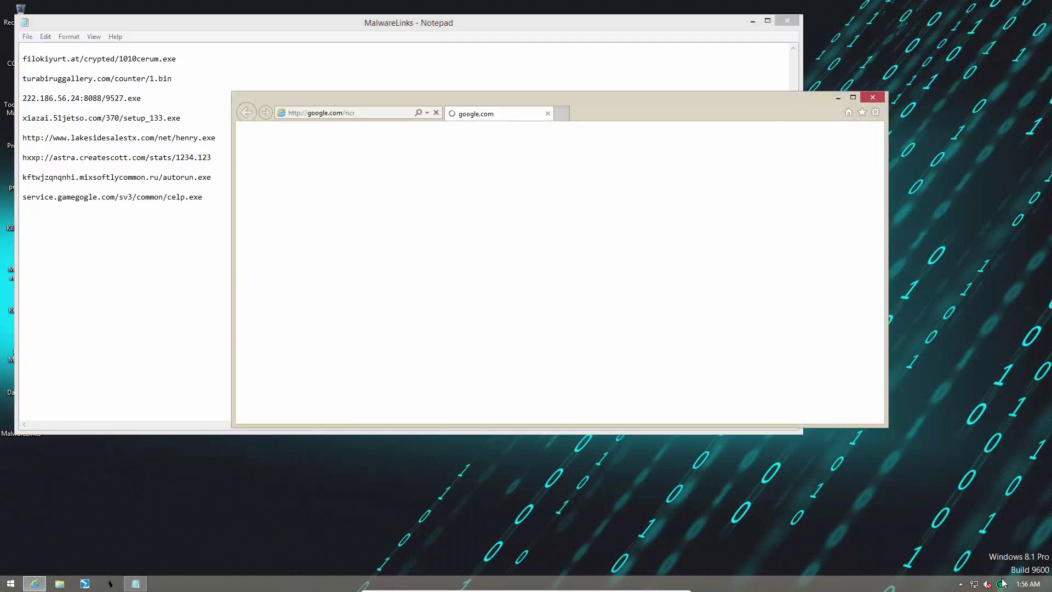
Reopen IObit from the tray and check for updates, confirming none are available.
click(1000, 584)
click(282, 133)
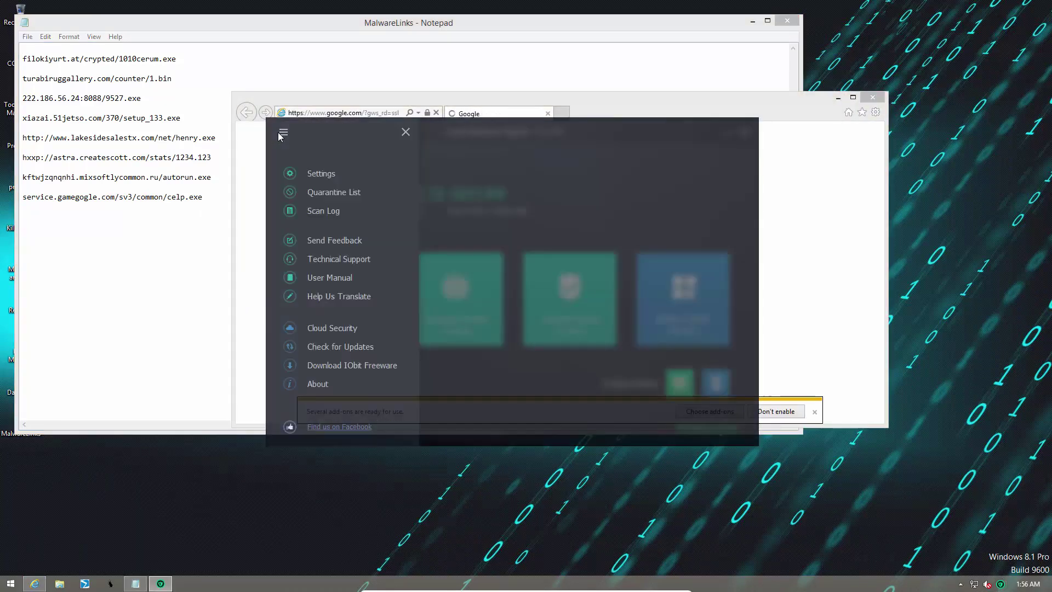
click(315, 334)
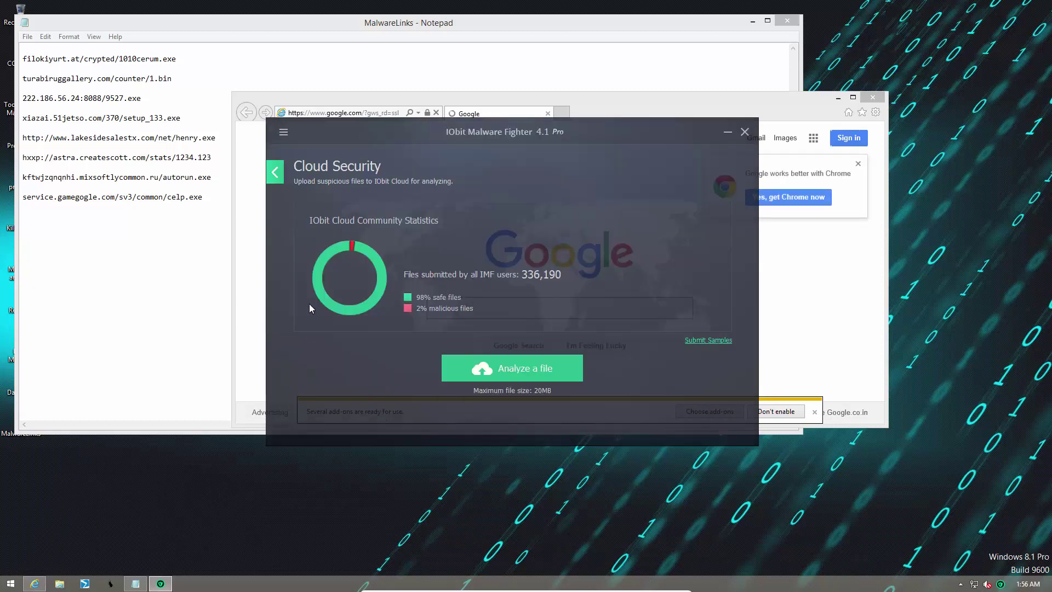
click(276, 173)
click(283, 132)
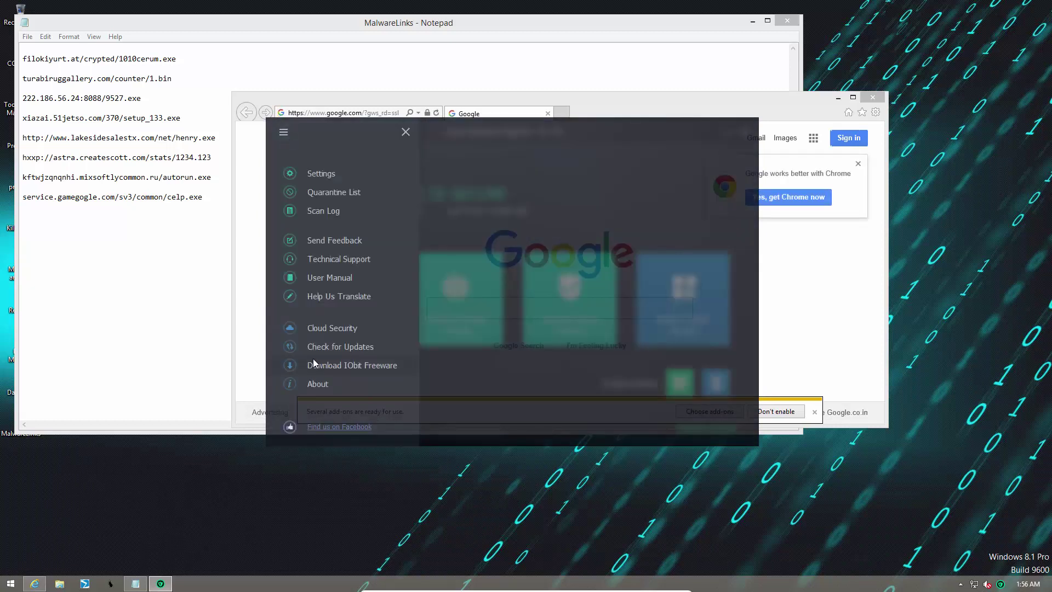
click(315, 348)
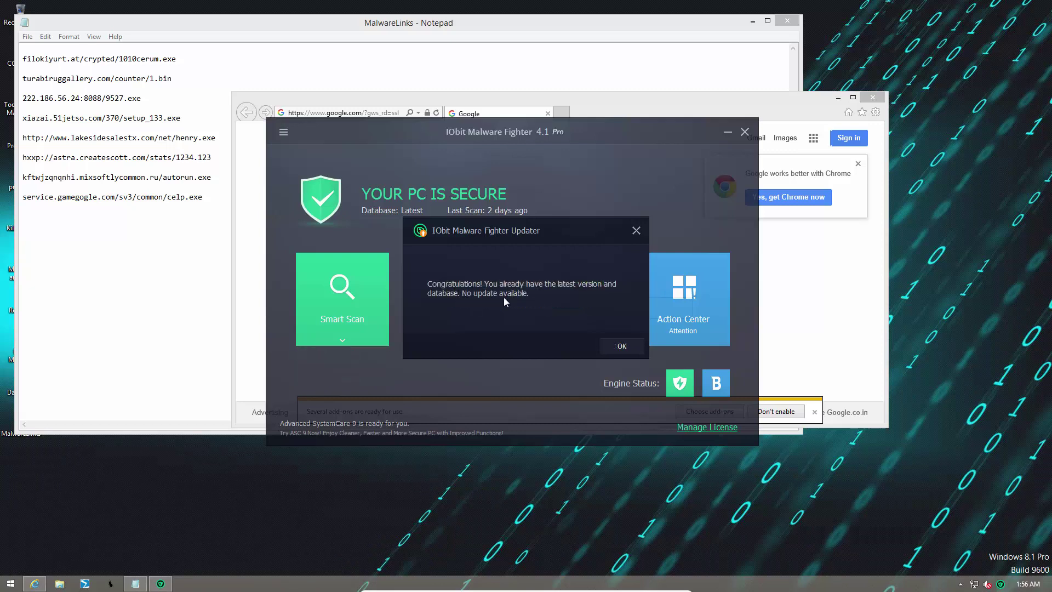
click(622, 346)
Load the first malware link in Internet Explorer and run 1010cerum.exe, which IObit blocks.
click(795, 366)
click(814, 412)
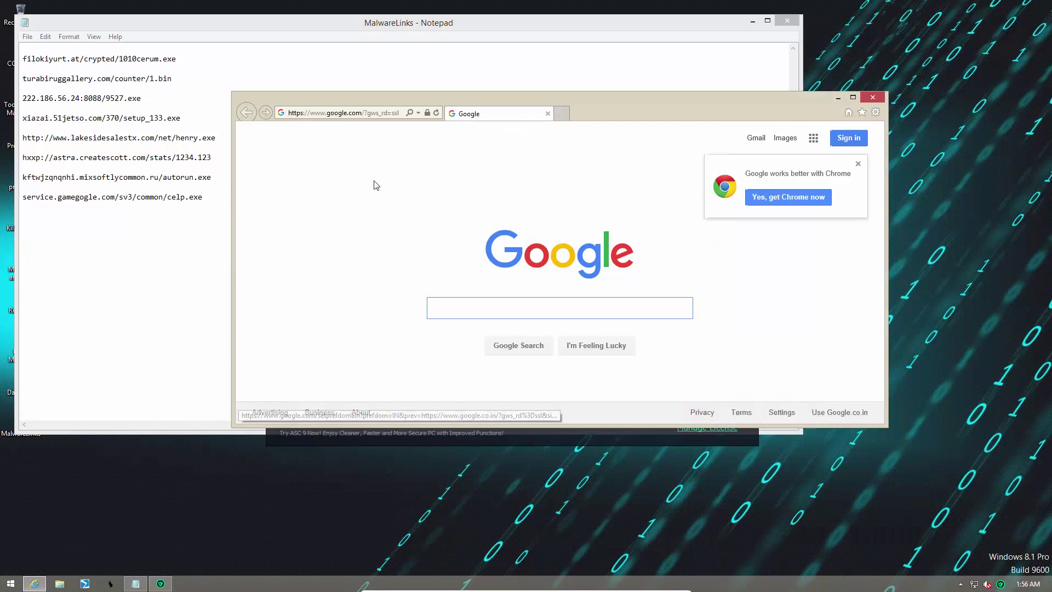
double_click(189, 57)
key(ctrl+c)
click(819, 297)
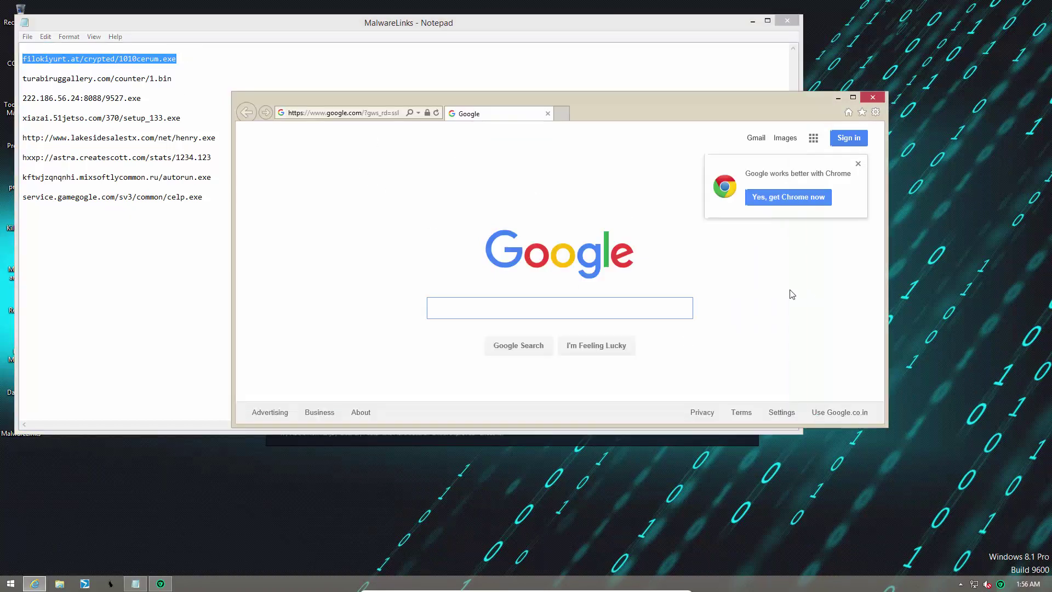
click(396, 112)
key(ctrl+v)
key(Return)
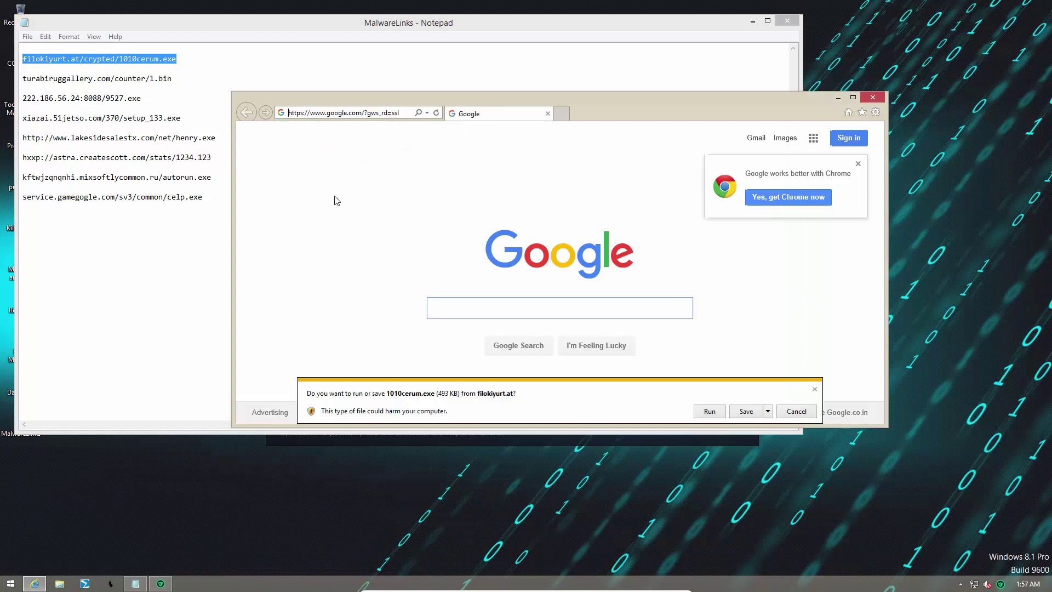
click(710, 413)
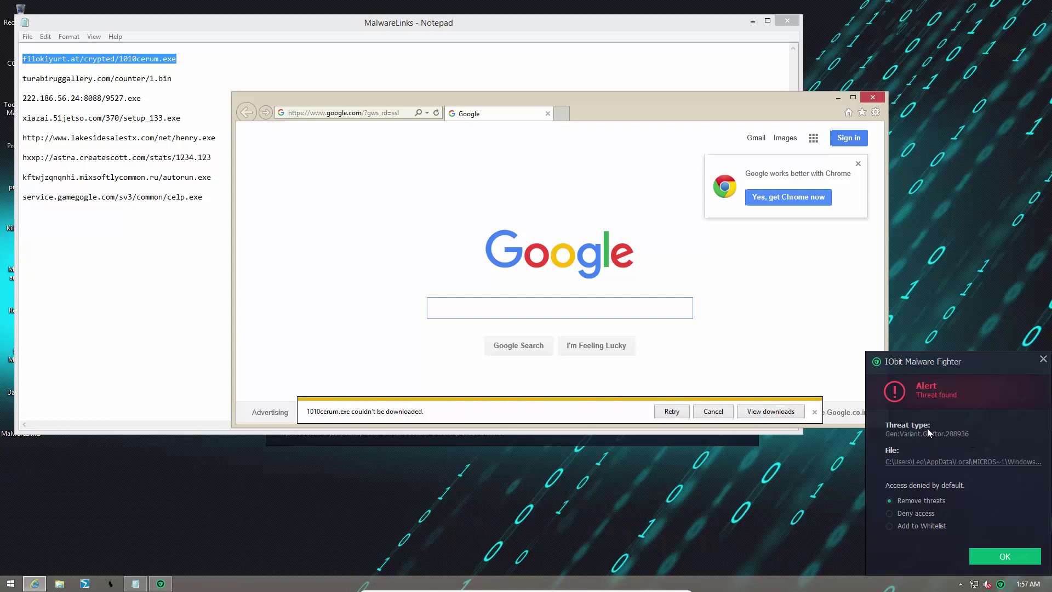
Dismiss the threat alert and load the second malware link, 1.bin, in Internet Explorer.
click(1011, 558)
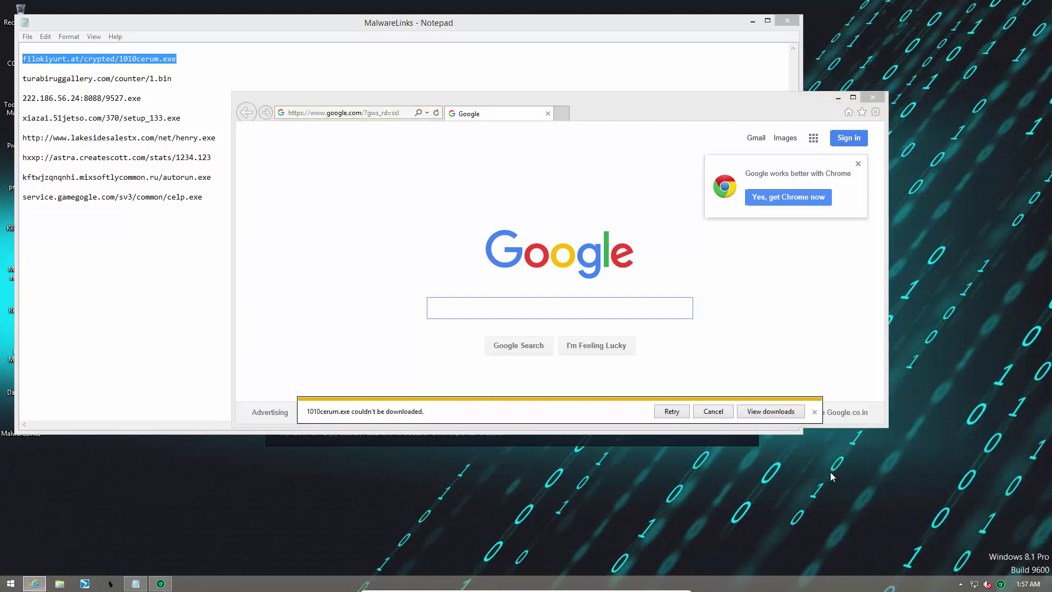
click(180, 80)
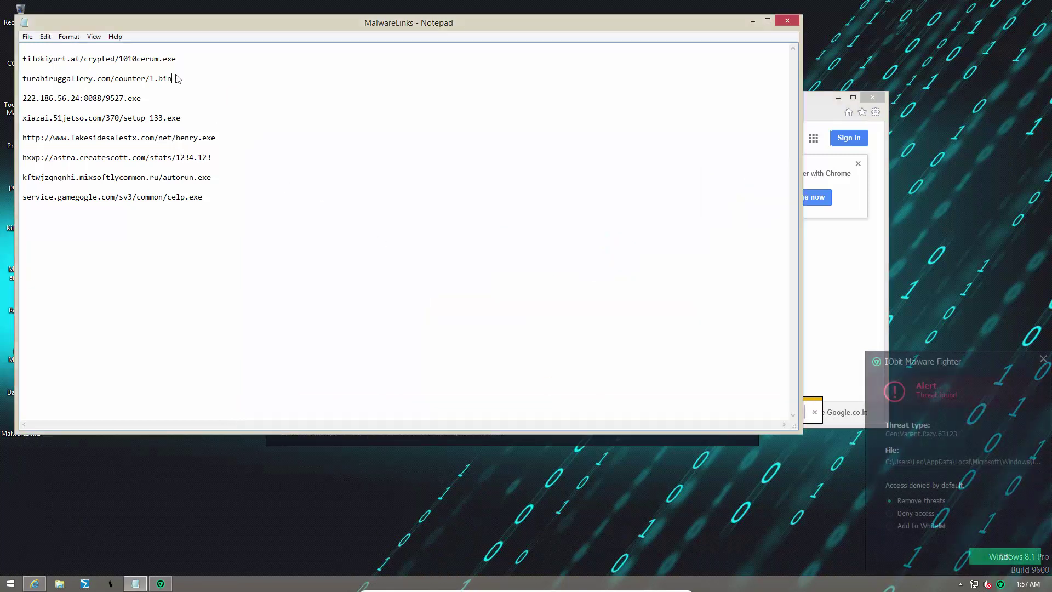
double_click(176, 78)
key(ctrl+c)
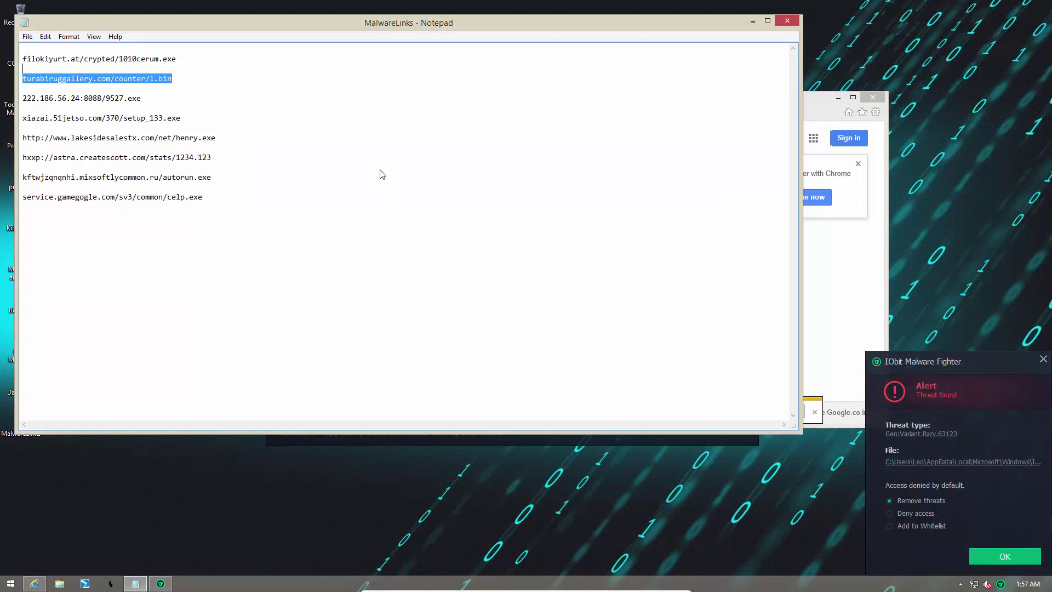
click(809, 331)
click(996, 557)
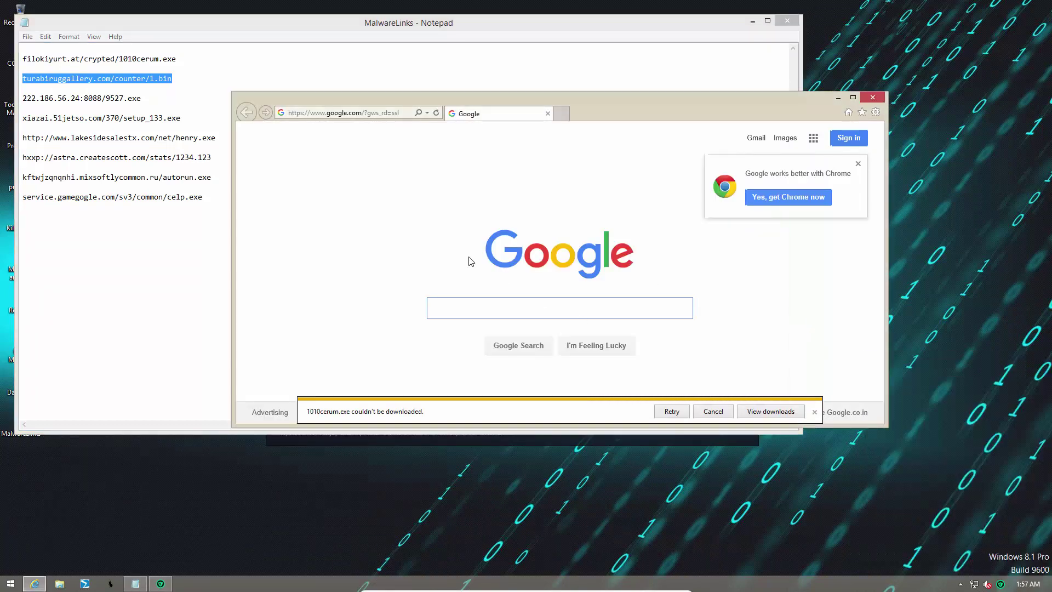
click(340, 113)
key(ctrl+v)
key(Return)
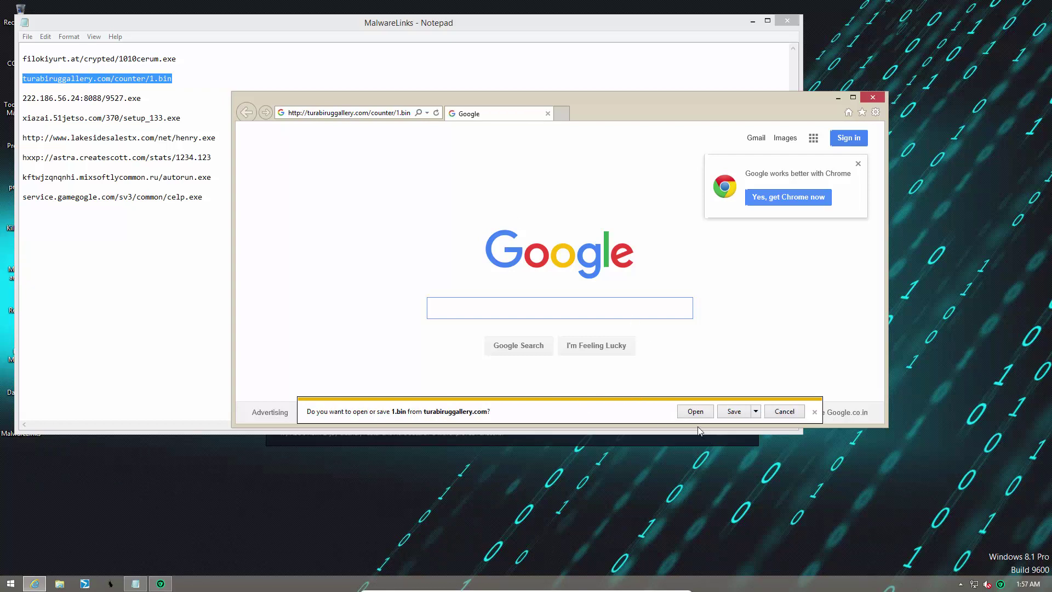
Save the 1.bin download as 1.exe in Downloads.
click(755, 412)
click(742, 436)
click(432, 366)
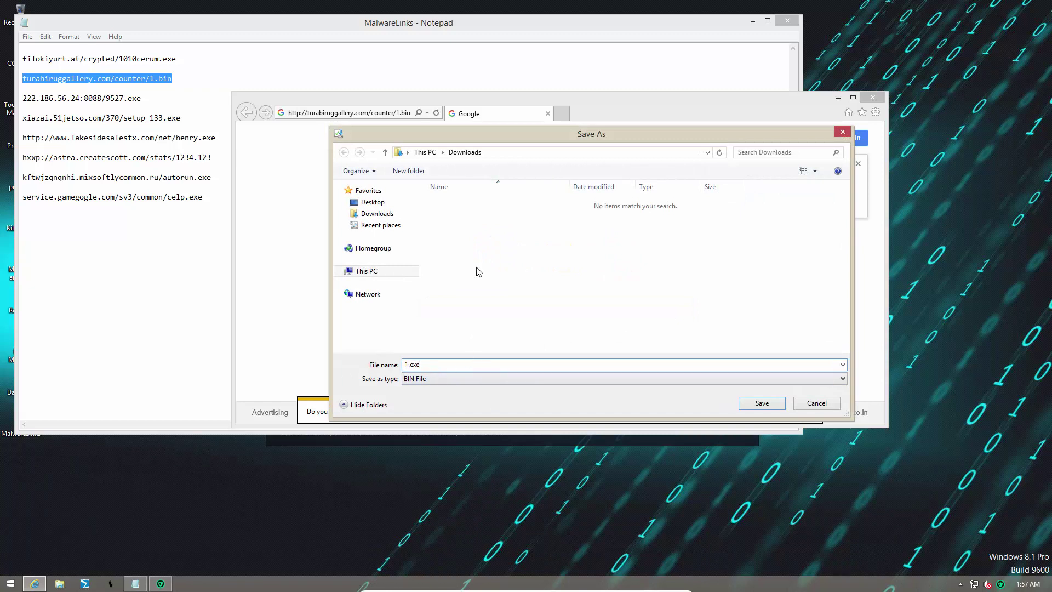
click(758, 404)
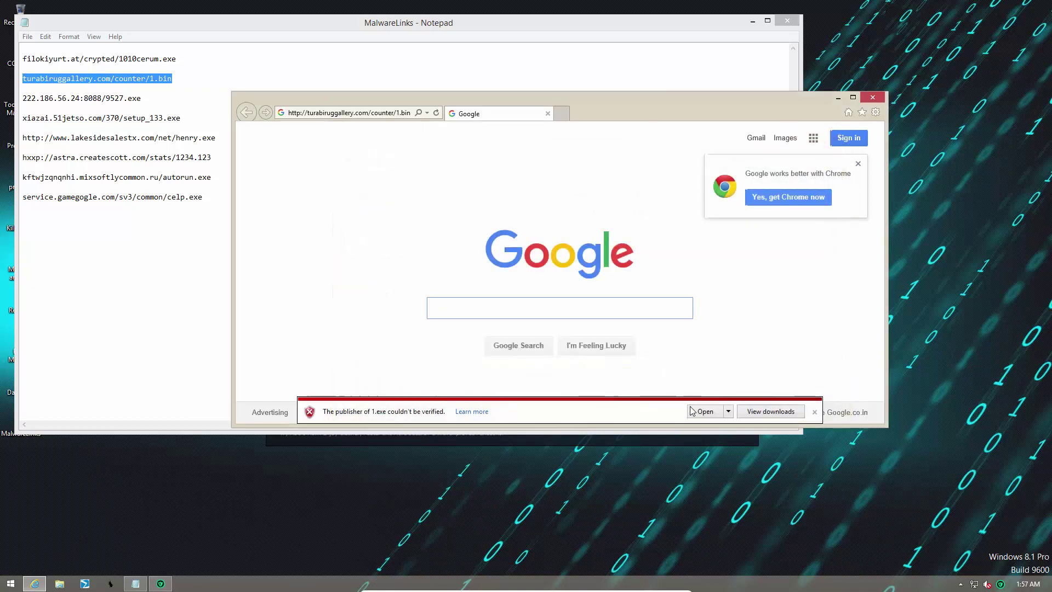
click(695, 411)
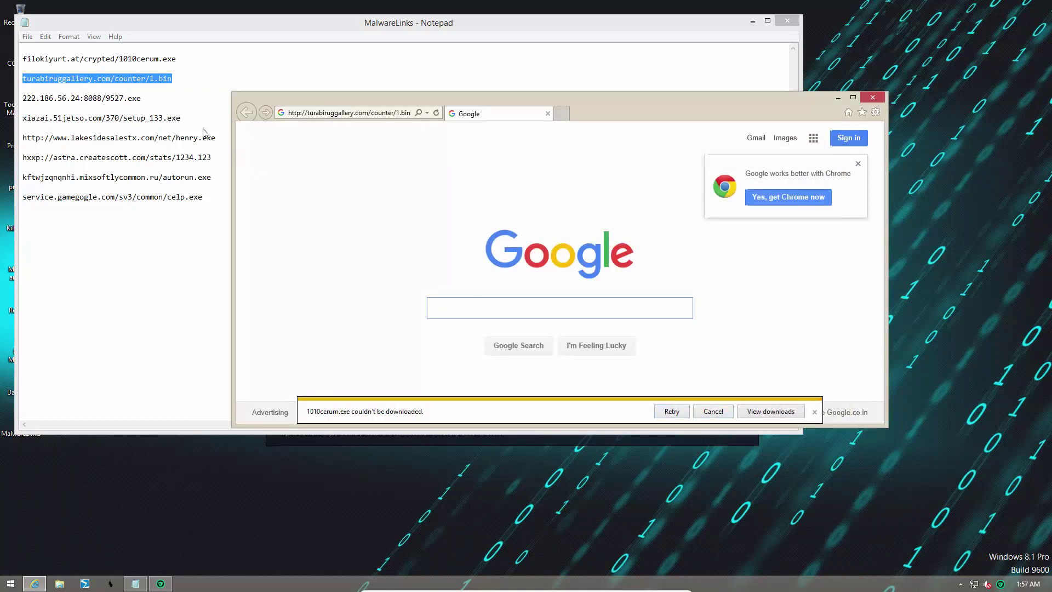
Copy the third malware link from the MalwareLinks list.
click(162, 94)
key(shift+Home)
key(ctrl+c)
click(842, 273)
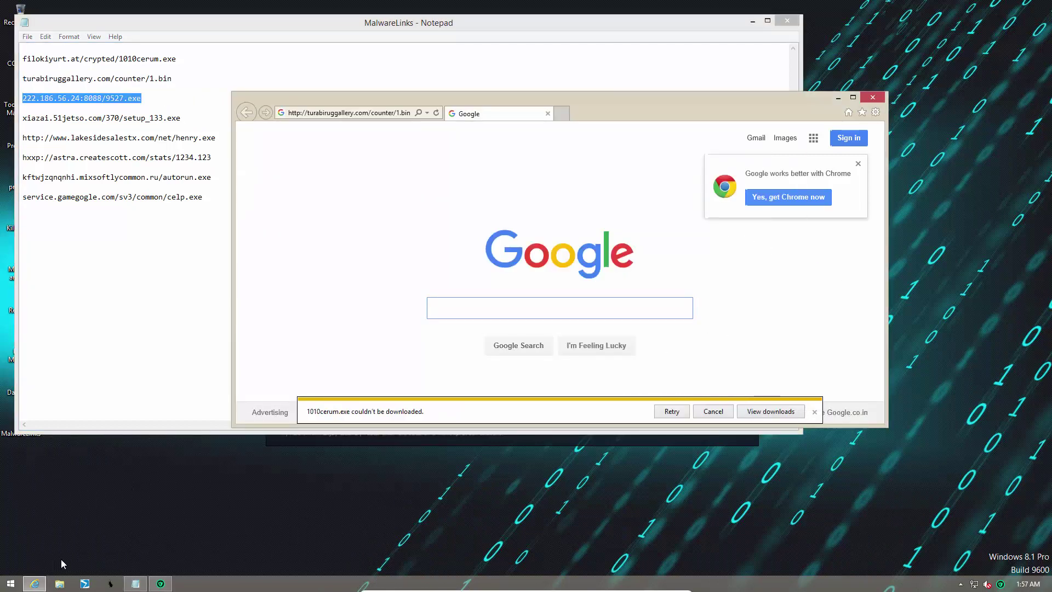
Run 1.exe from the Downloads folder despite the warning, then close the folder.
click(60, 583)
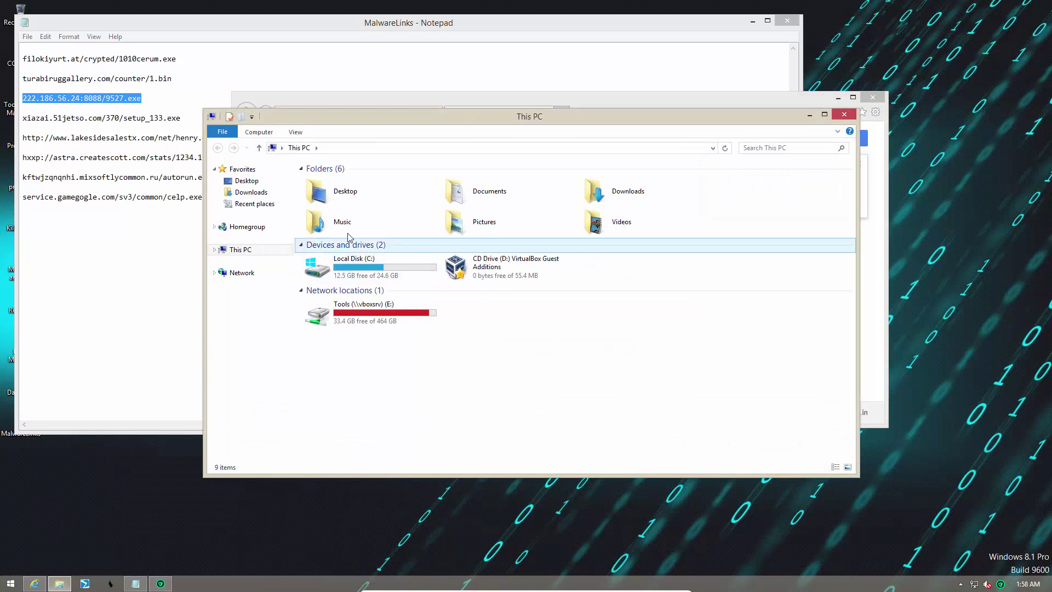
double_click(602, 190)
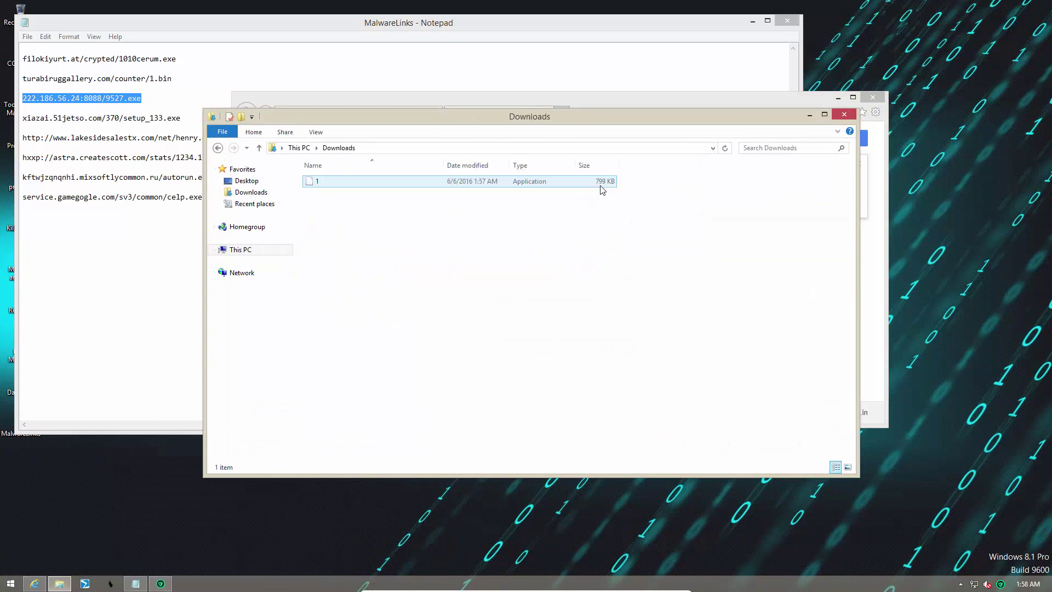
double_click(310, 181)
click(561, 305)
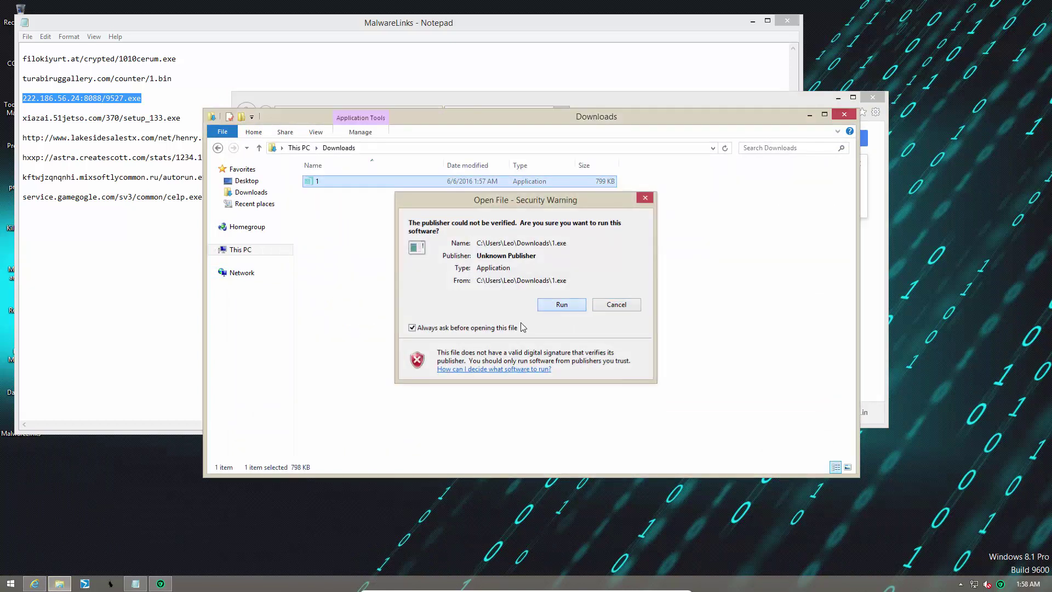
click(843, 115)
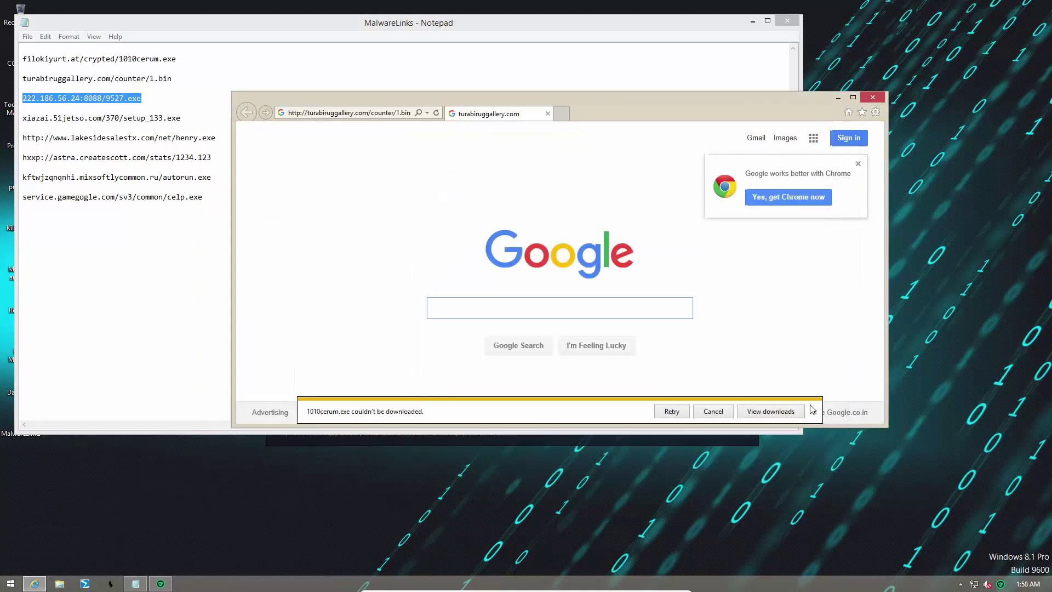
Try loading the 222.186.56.24:8088/9527.exe link in Internet Explorer twice.
click(360, 115)
key(ctrl+v)
key(Return)
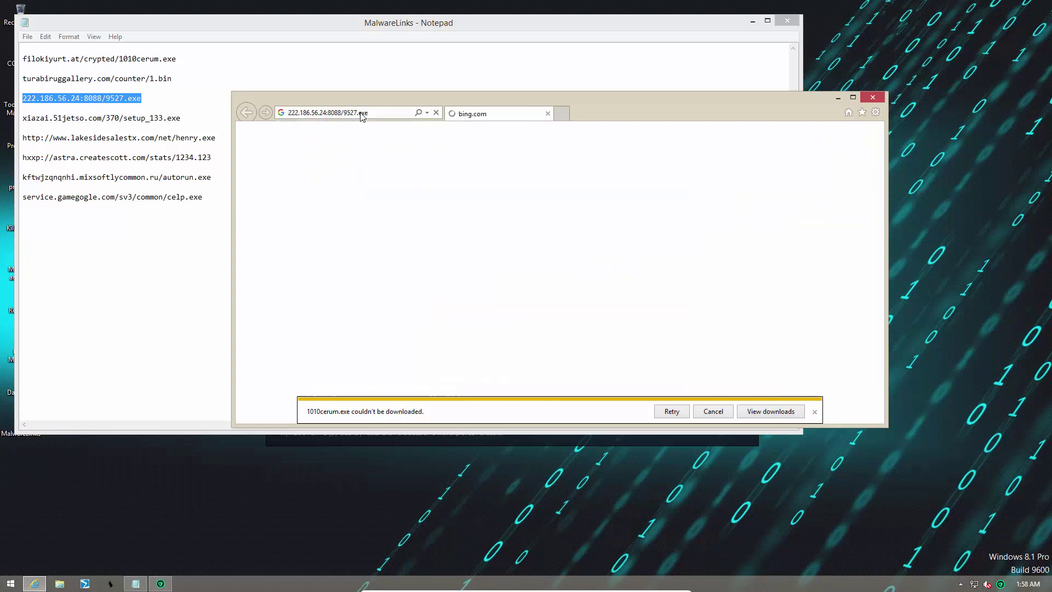
click(362, 113)
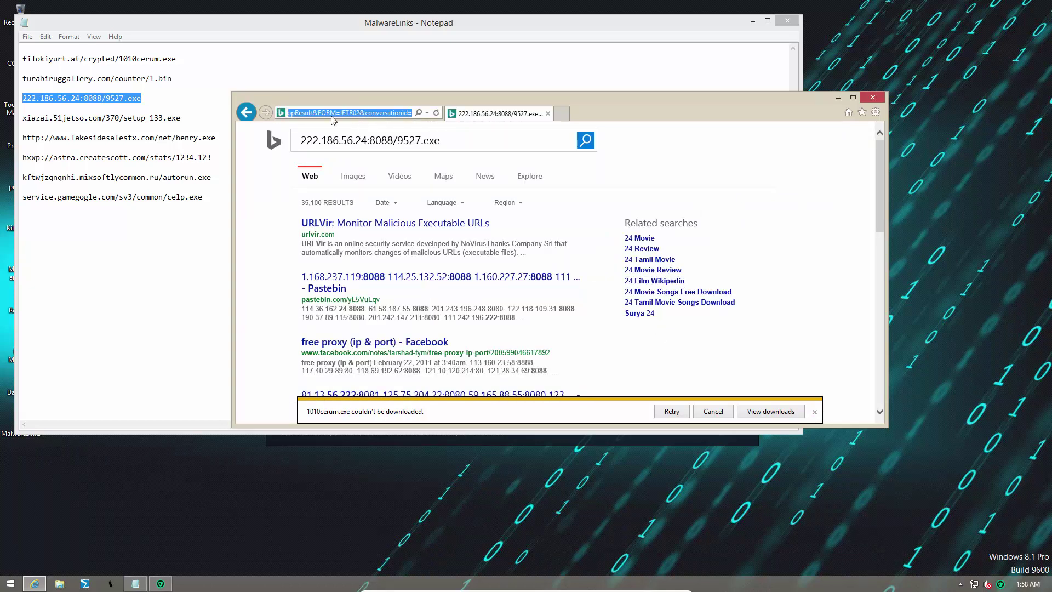
key(ctrl+v)
key(ctrl+Return)
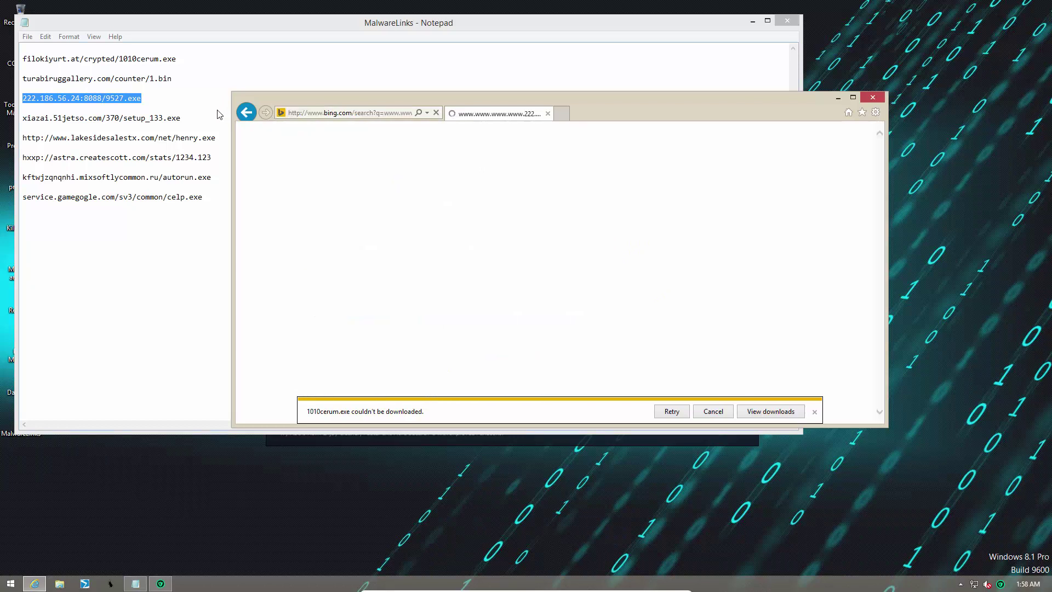
Load the xiazai.51jetso.com link, run setup_133.exe and allow it through UAC.
click(180, 108)
shift+click(197, 113)
key(ctrl+c)
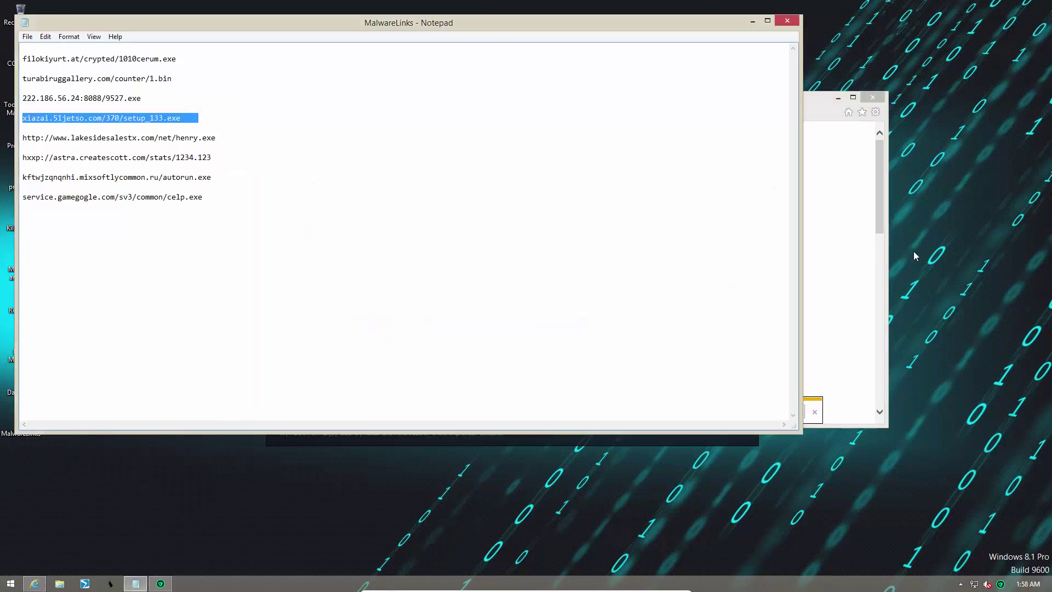
click(915, 251)
click(841, 247)
click(398, 115)
key(ctrl+v)
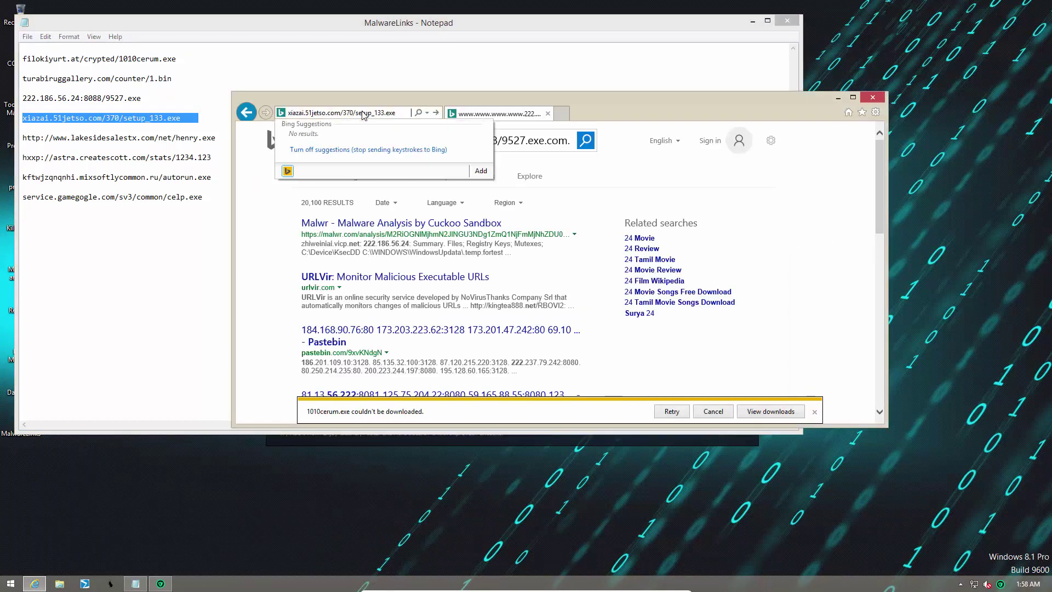
key(Return)
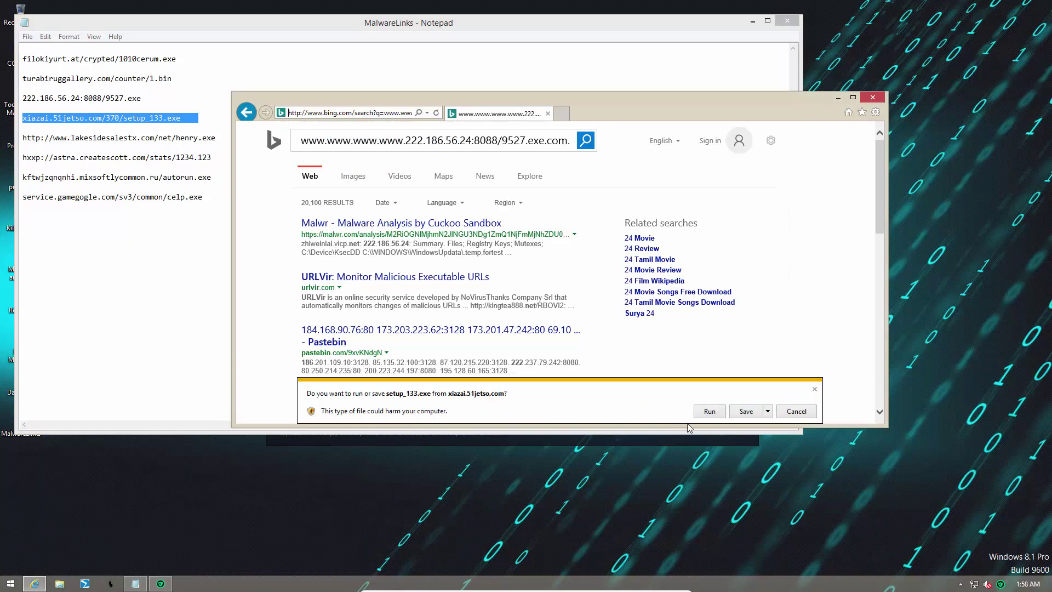
click(708, 412)
click(561, 113)
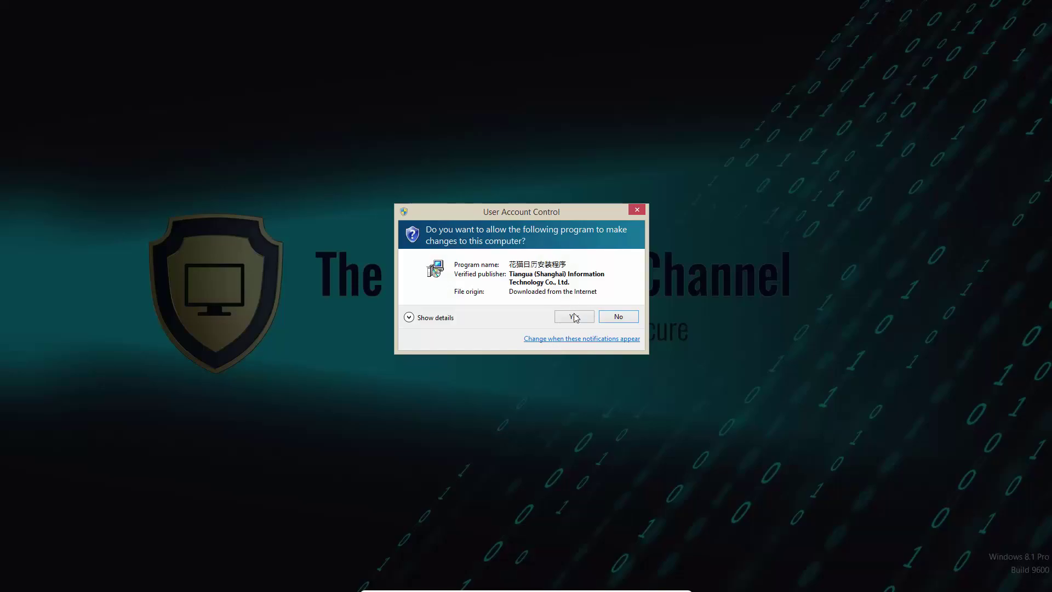
click(570, 314)
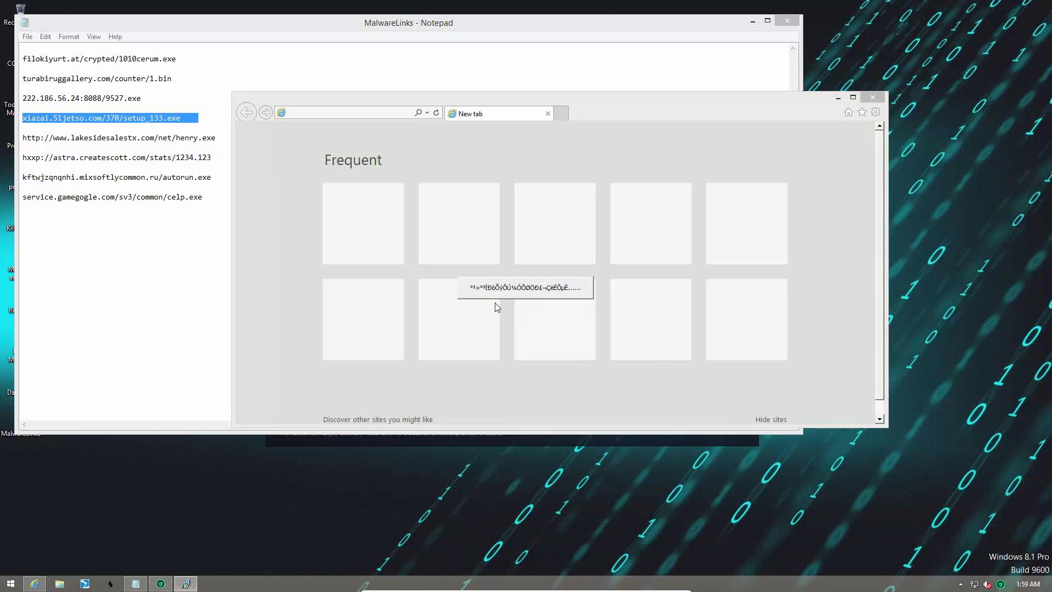
Copy the henry.exe link and load it in Internet Explorer.
drag(23, 138, 214, 137)
key(ctrl+c)
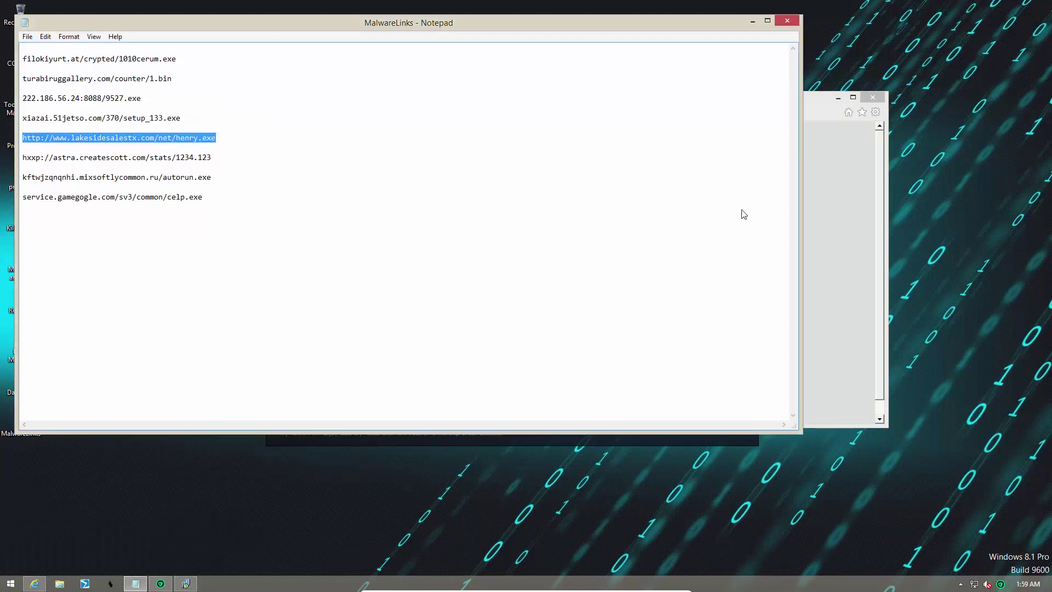
click(833, 226)
click(346, 113)
key(ctrl+v)
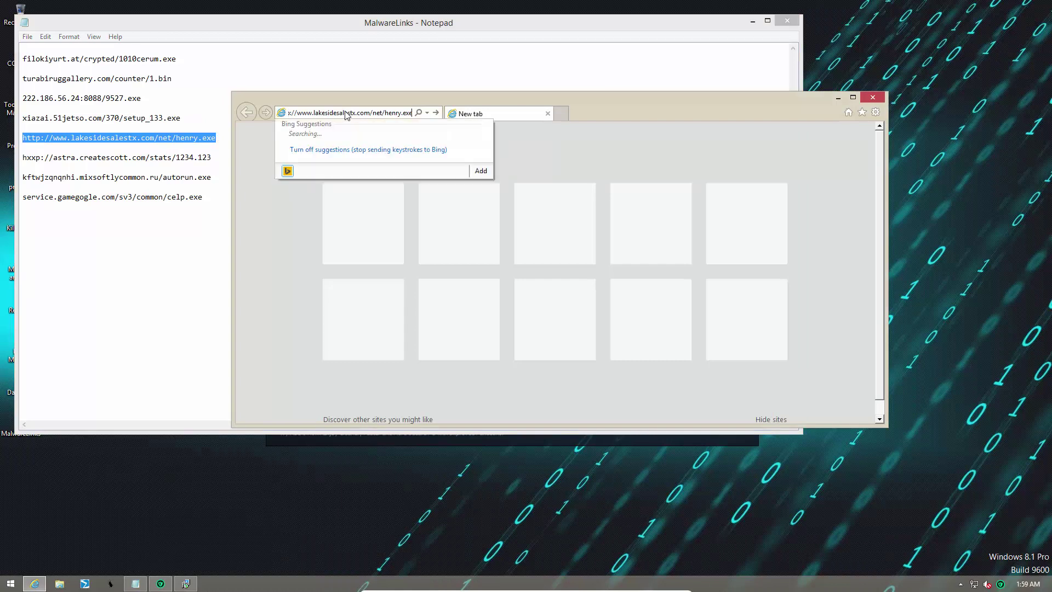
key(Return)
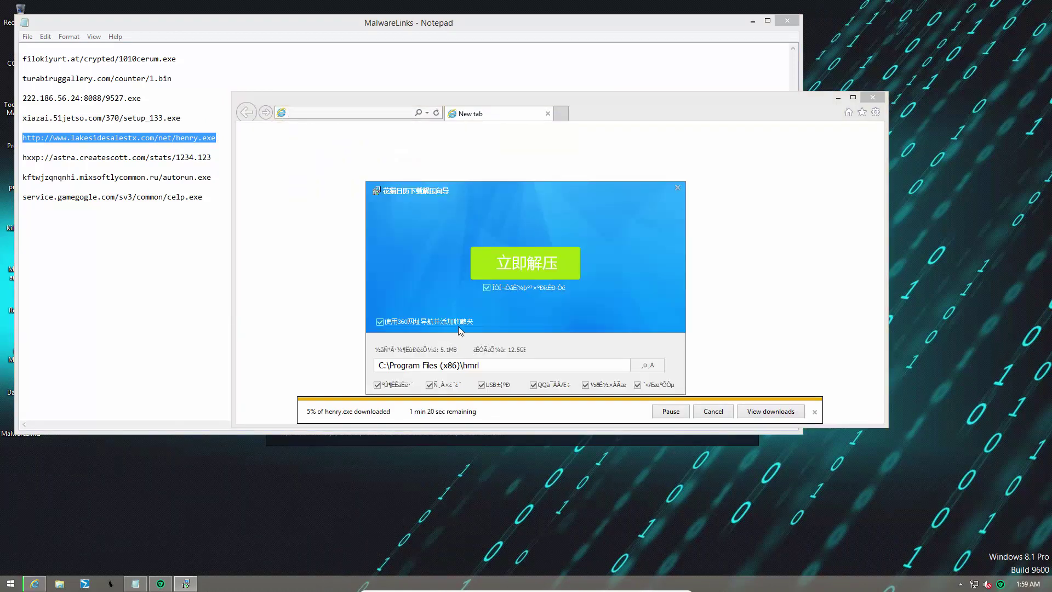
Let the Chinese installer extract and finish, then block the homepage change in IObit.
drag(472, 209, 393, 170)
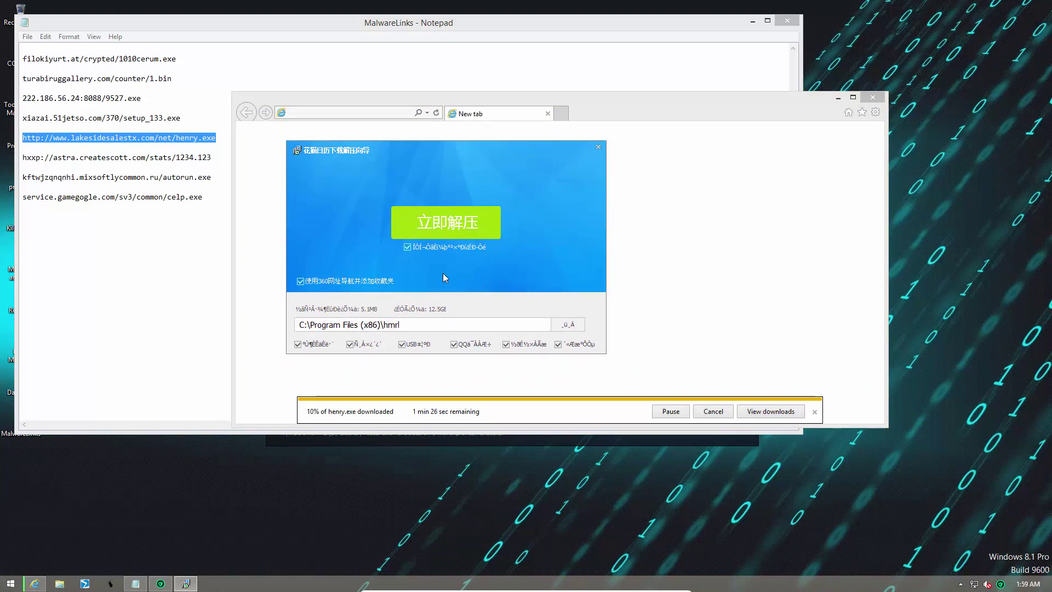
click(433, 230)
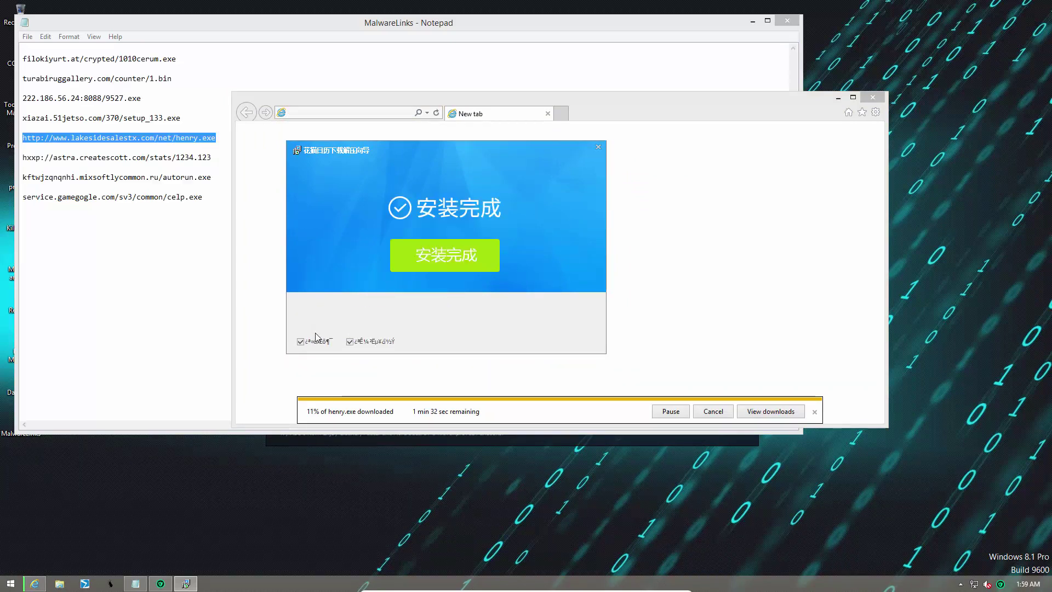
click(435, 257)
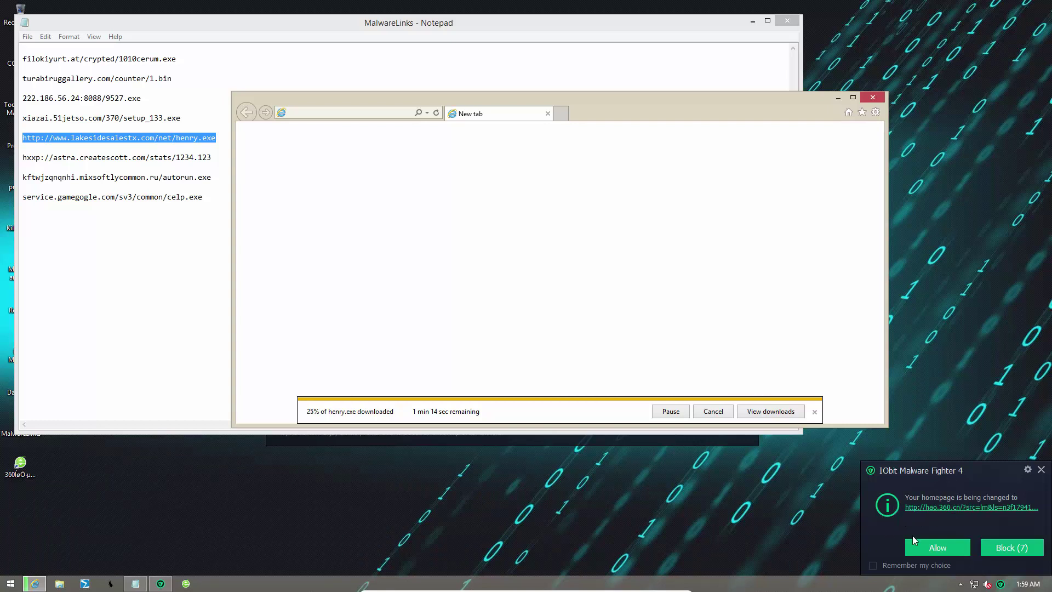
click(1019, 549)
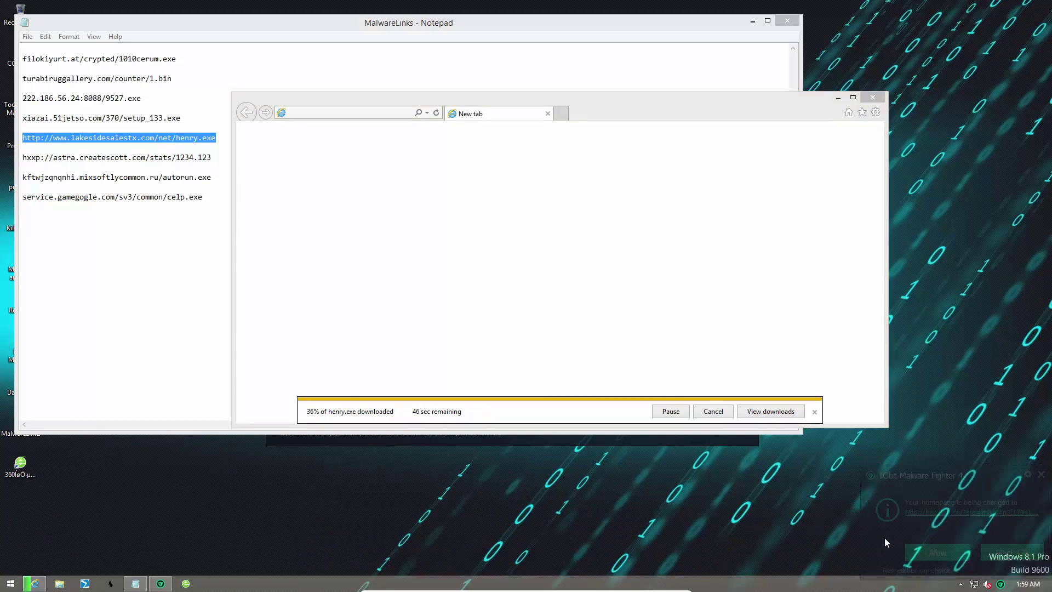
Copy the astra.createscott.com link and load it in Internet Explorer.
click(219, 158)
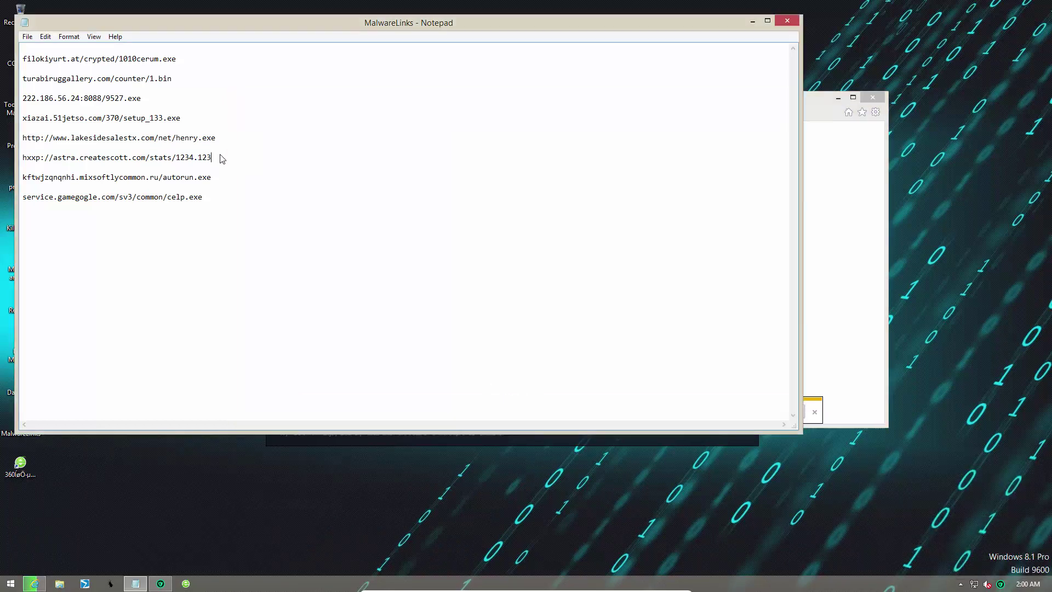
key(shift+Home)
click(812, 251)
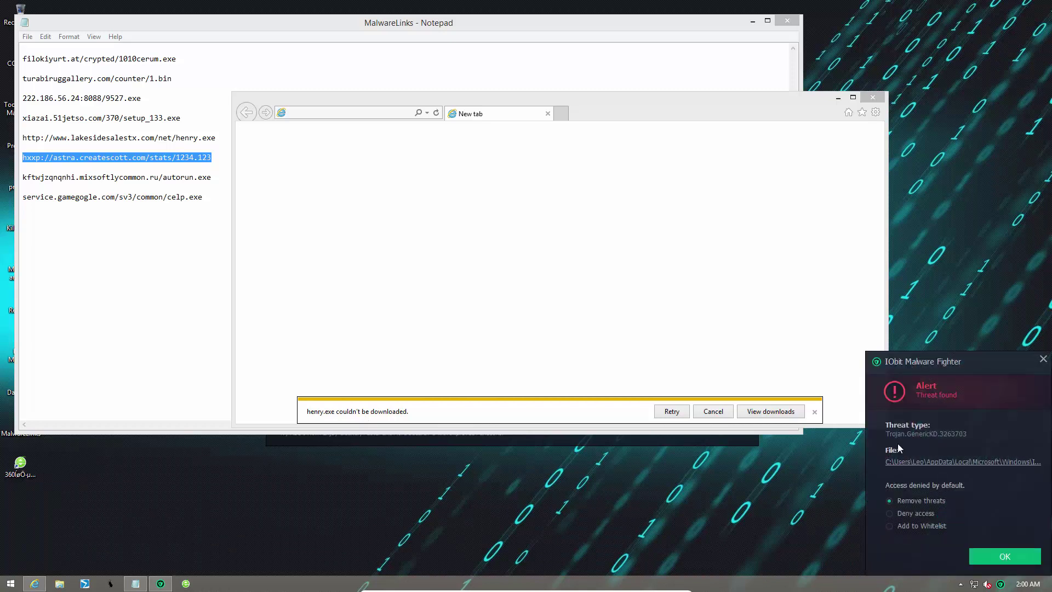
click(985, 554)
text(http://astra.createscott.com/stats/1234.123)
key(Return)
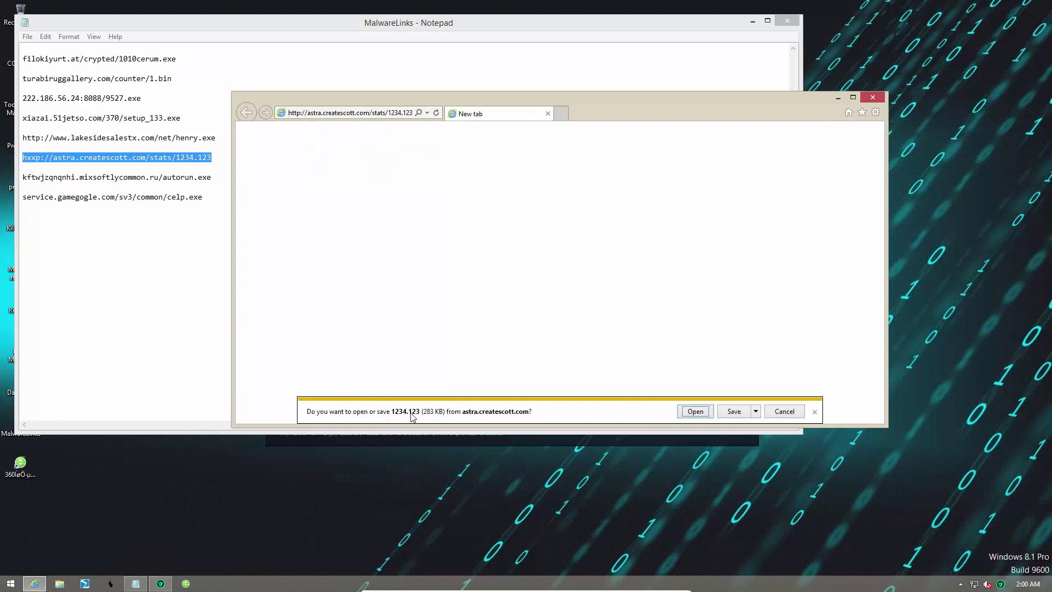
Try saving the 1234.123 download under its suggested name.
click(756, 411)
click(755, 436)
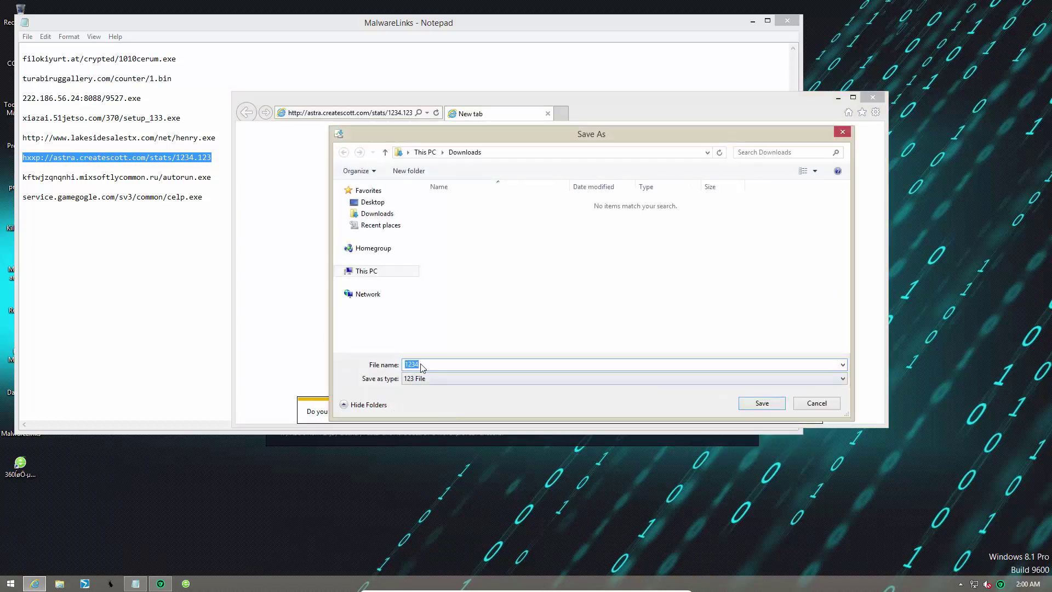
click(421, 365)
key(Return)
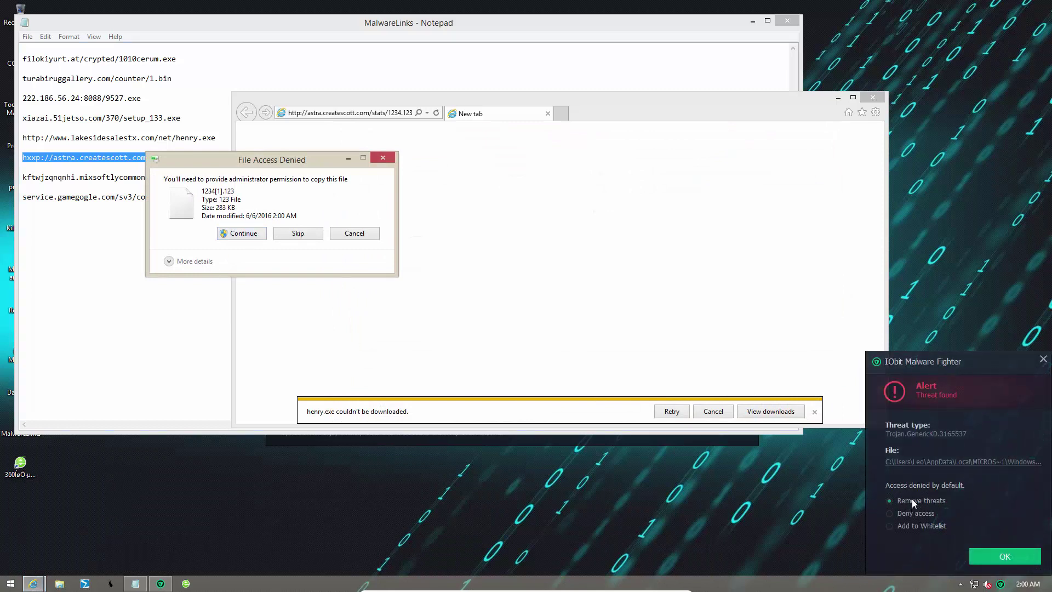
Clear the Trojan.GenericKD.3165537 alert, access-denied dialog and failed-download notice, then select the autorun.exe link.
click(989, 557)
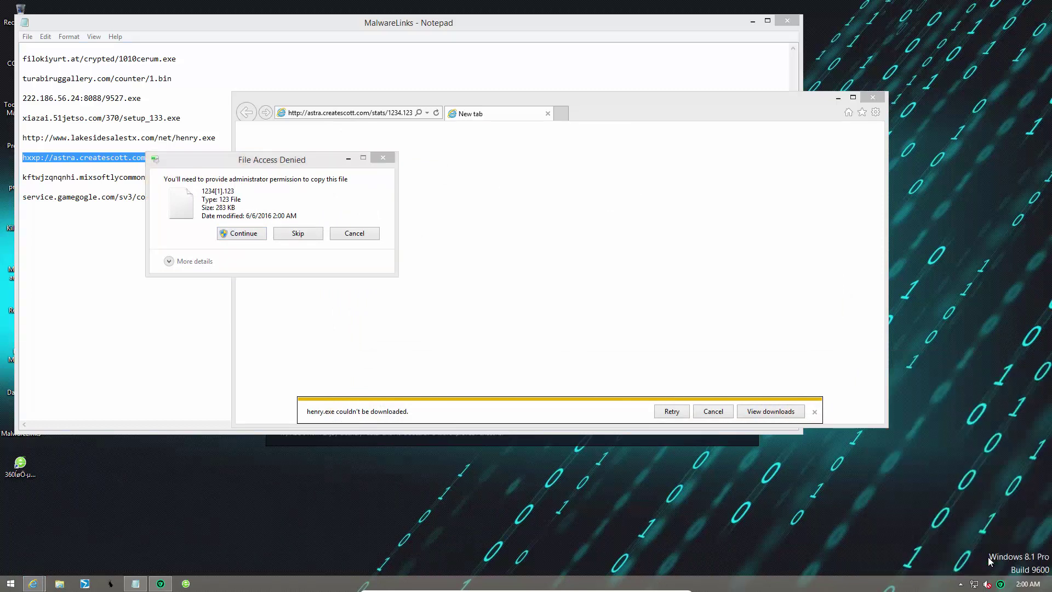
click(256, 235)
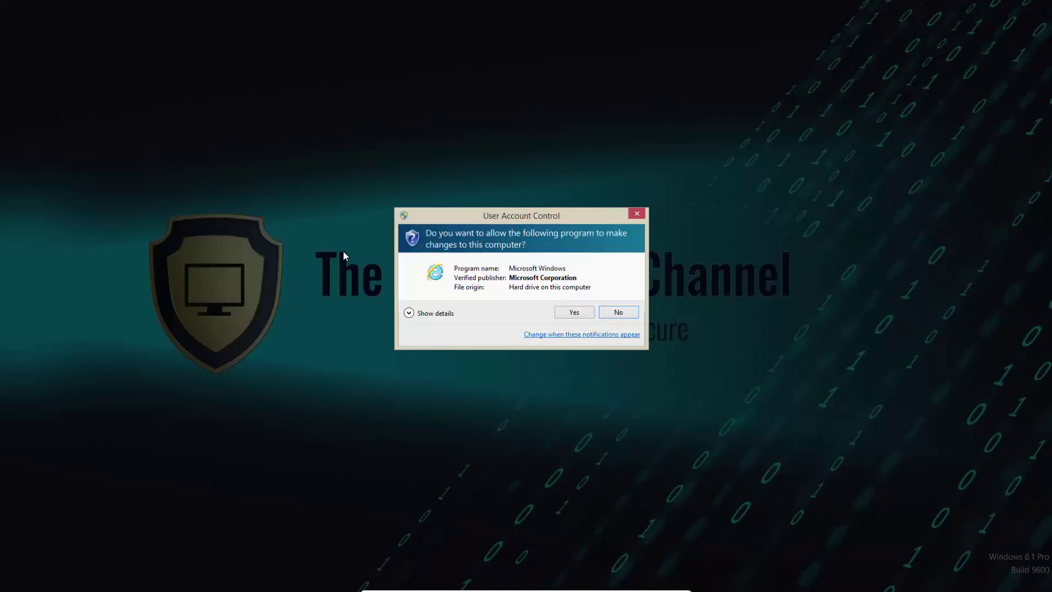
click(564, 310)
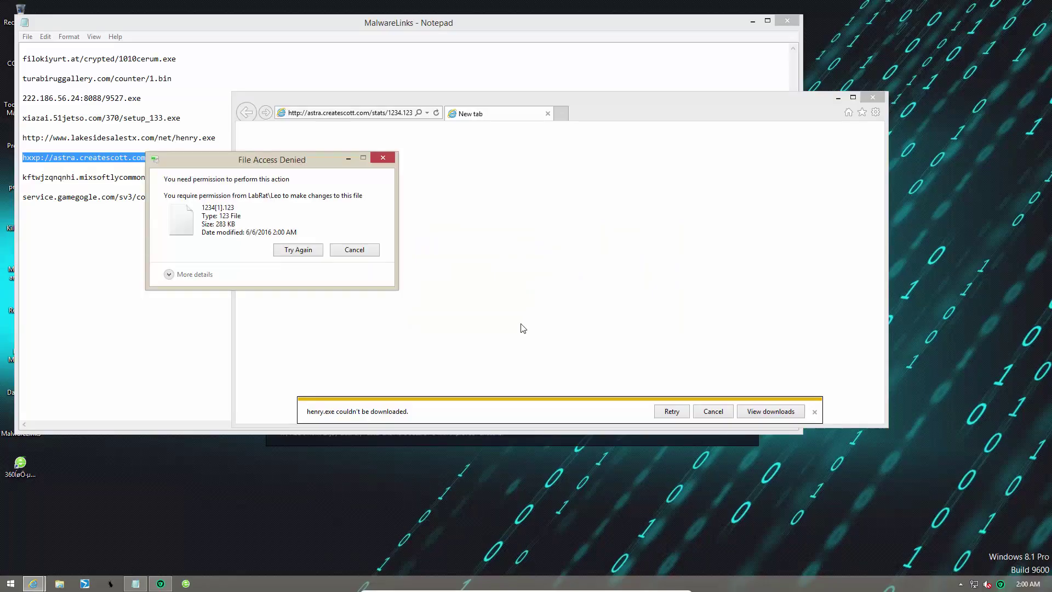
click(354, 251)
click(814, 413)
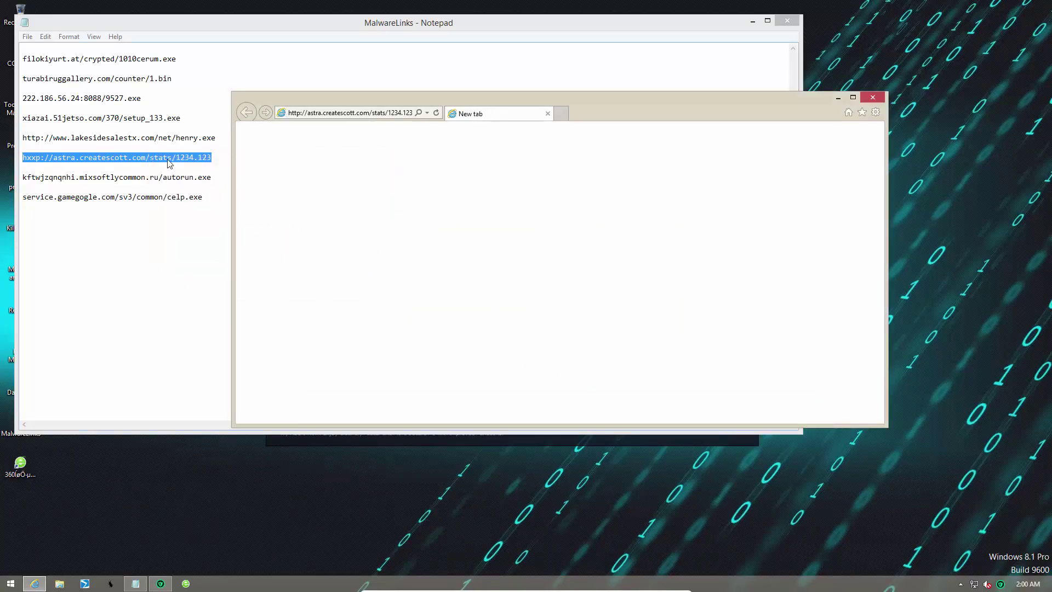
double_click(220, 177)
key(ctrl+c)
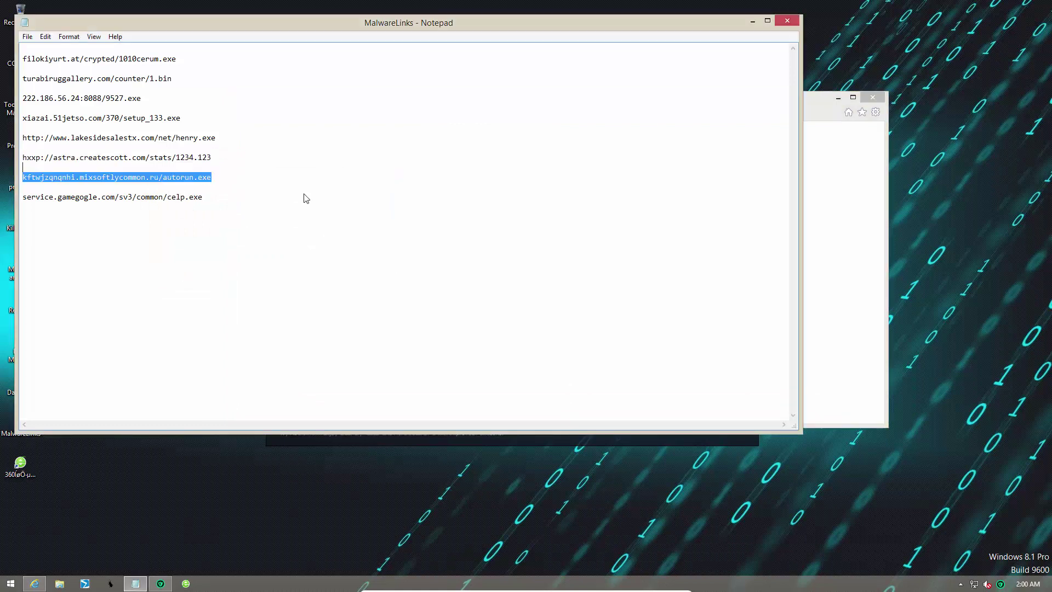
Load the autorun.exe link, try running it, and dismiss the resulting threat alerts.
click(811, 269)
click(326, 111)
key(ctrl+v)
key(Return)
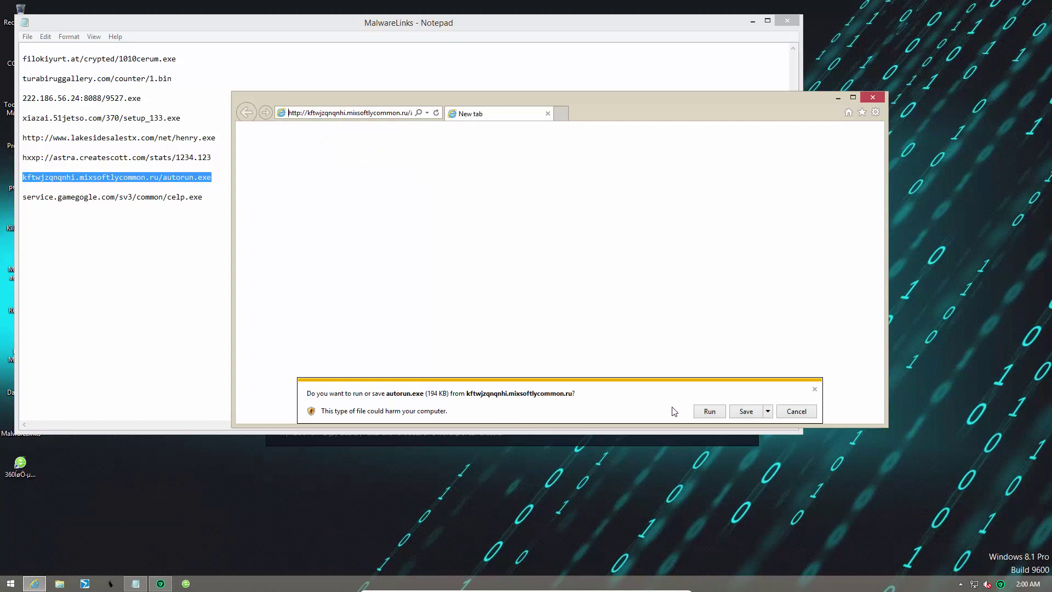
click(706, 411)
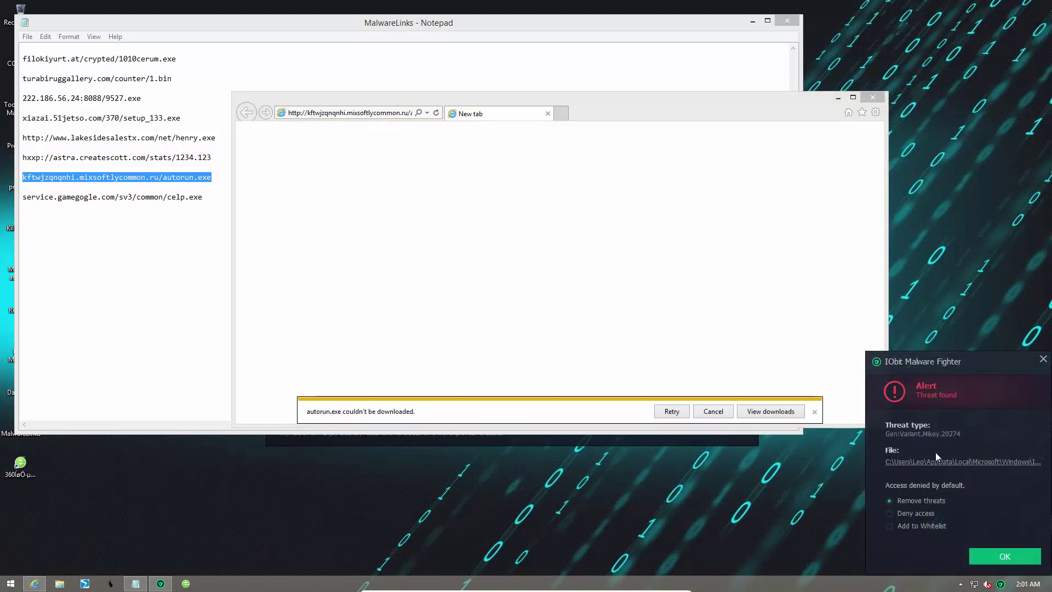
click(989, 554)
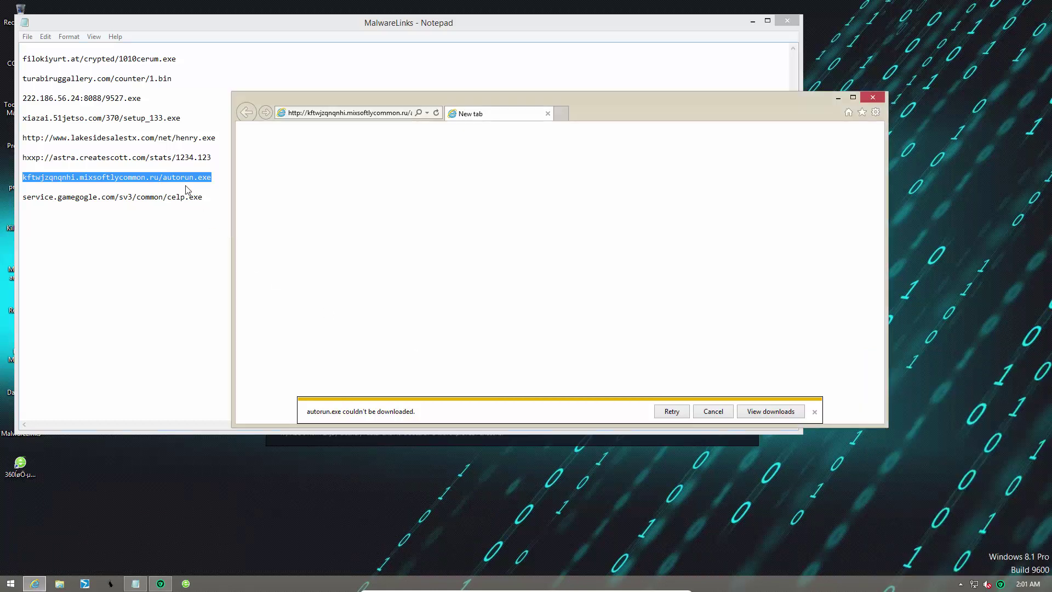
click(230, 192)
Load the last malware link and run the downloaded celp.exe (509 KB).
key(shift+Home)
key(ctrl+c)
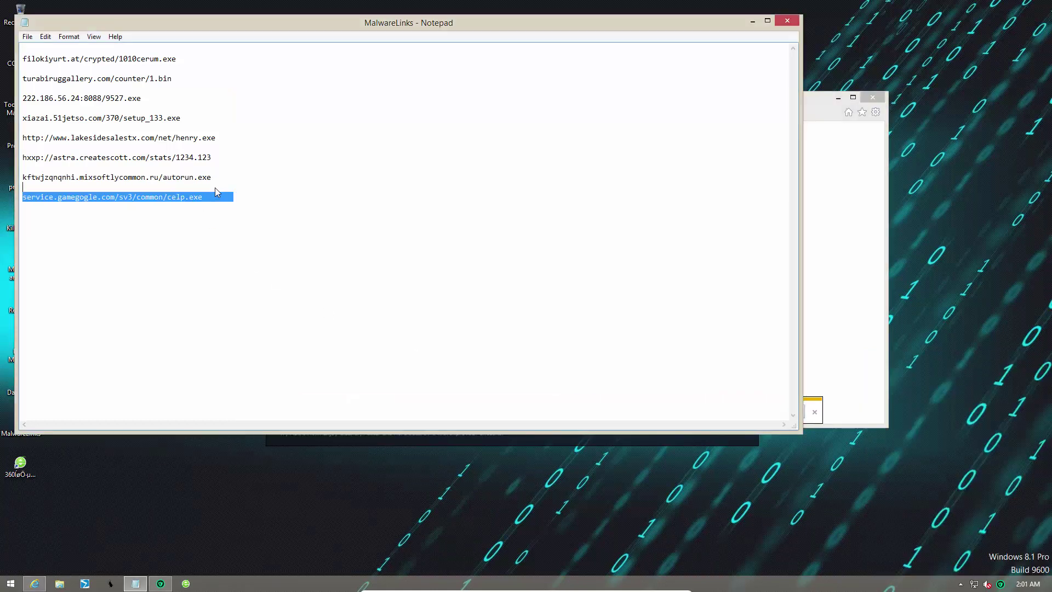
click(843, 268)
click(335, 108)
key(ctrl+v)
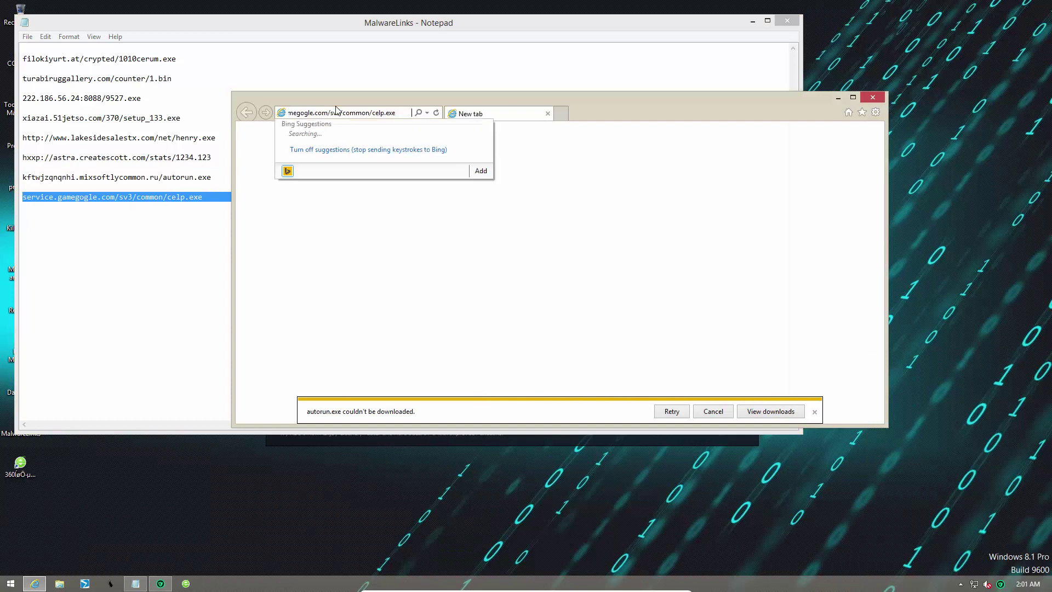
key(Return)
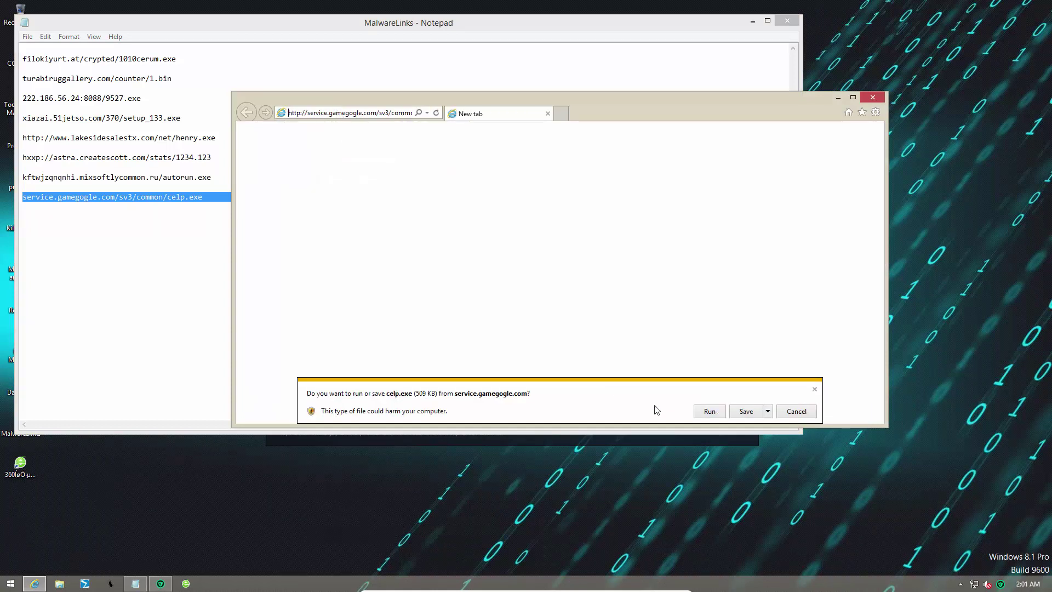
click(700, 416)
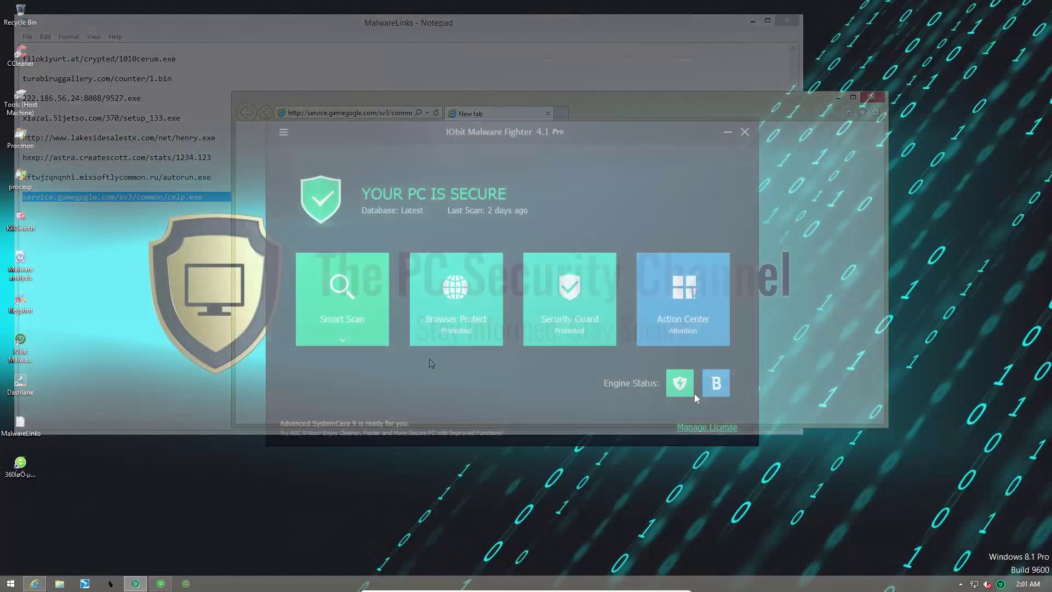
mouse_move(683, 393)
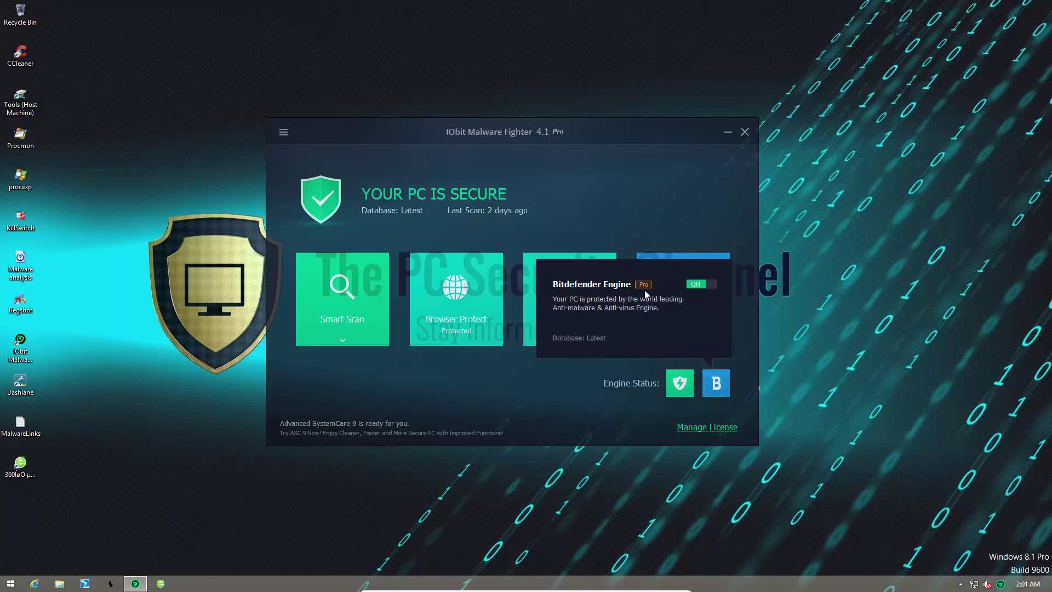
click(744, 131)
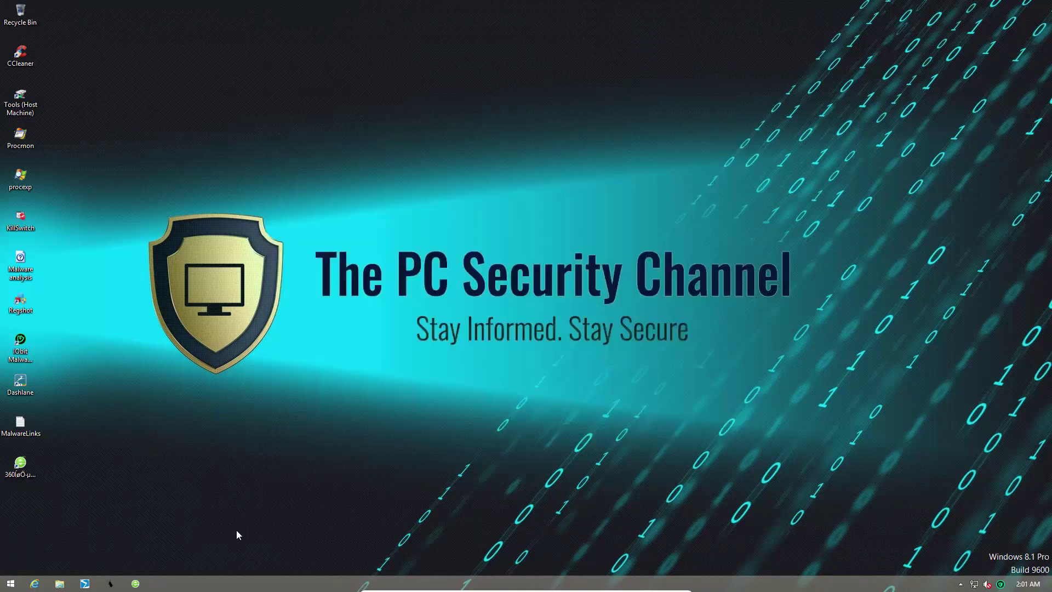
right_click(176, 581)
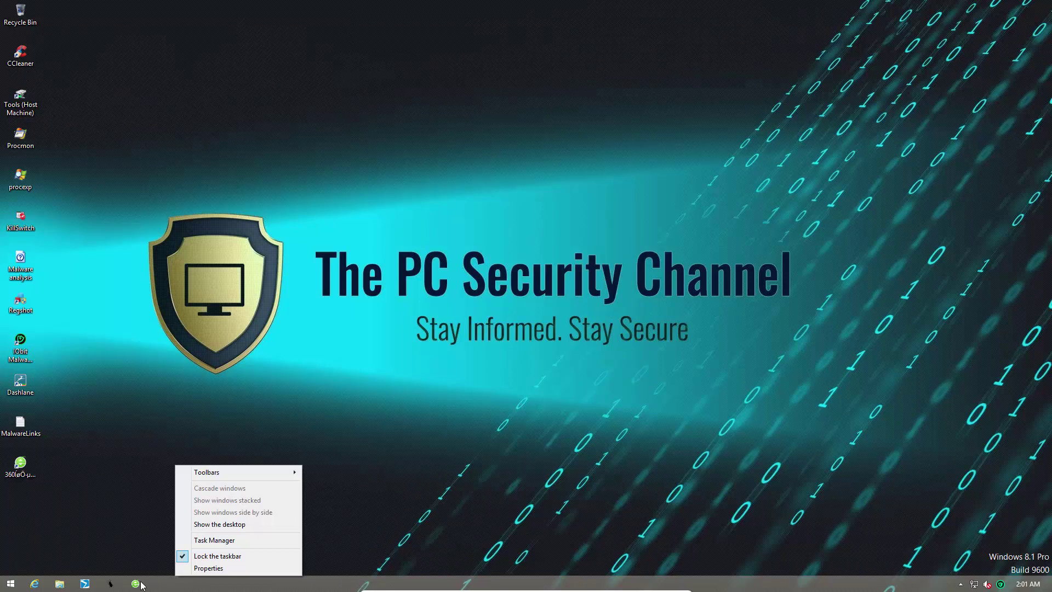
click(211, 540)
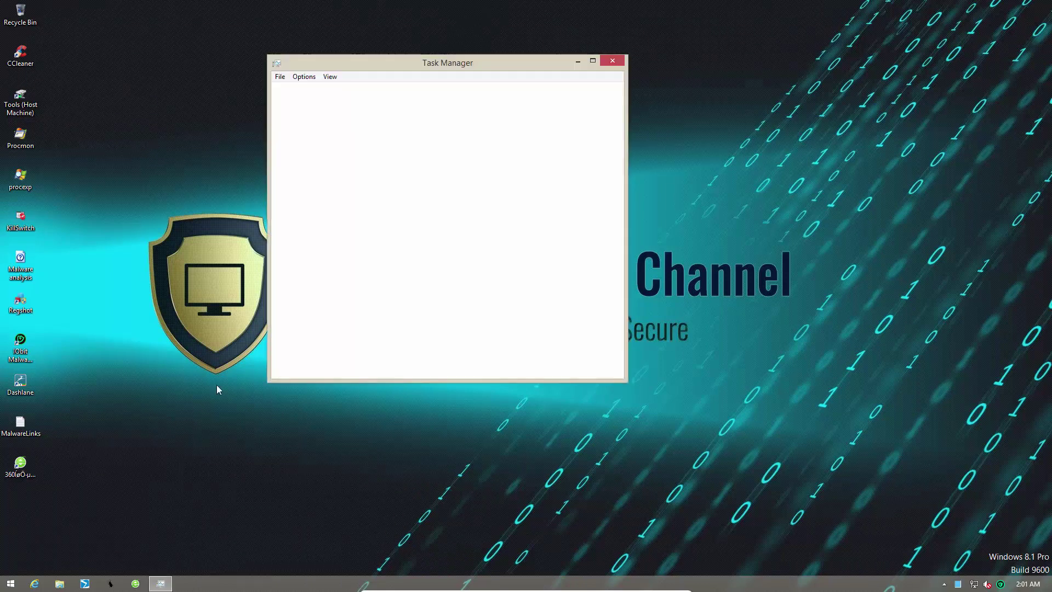
click(351, 191)
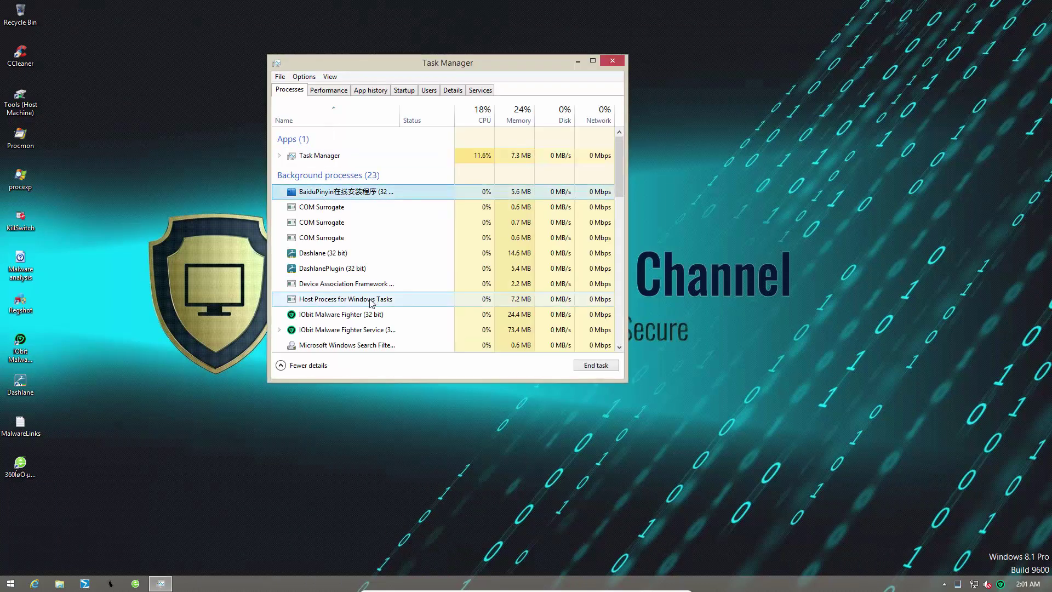
scroll(371, 303, down, 4)
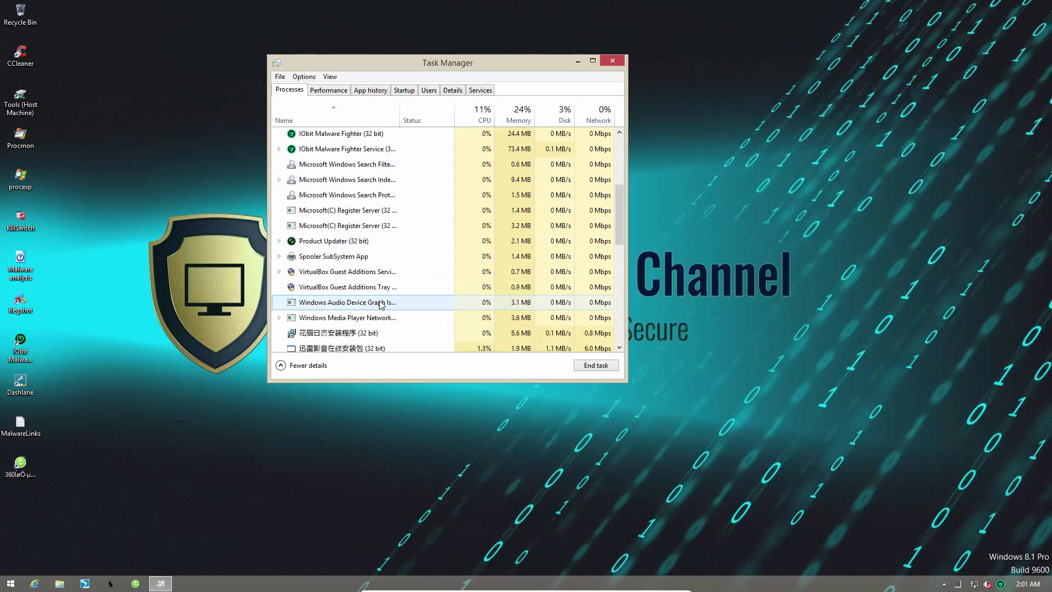
scroll(382, 305, down, 1)
click(382, 302)
scroll(383, 299, down, 4)
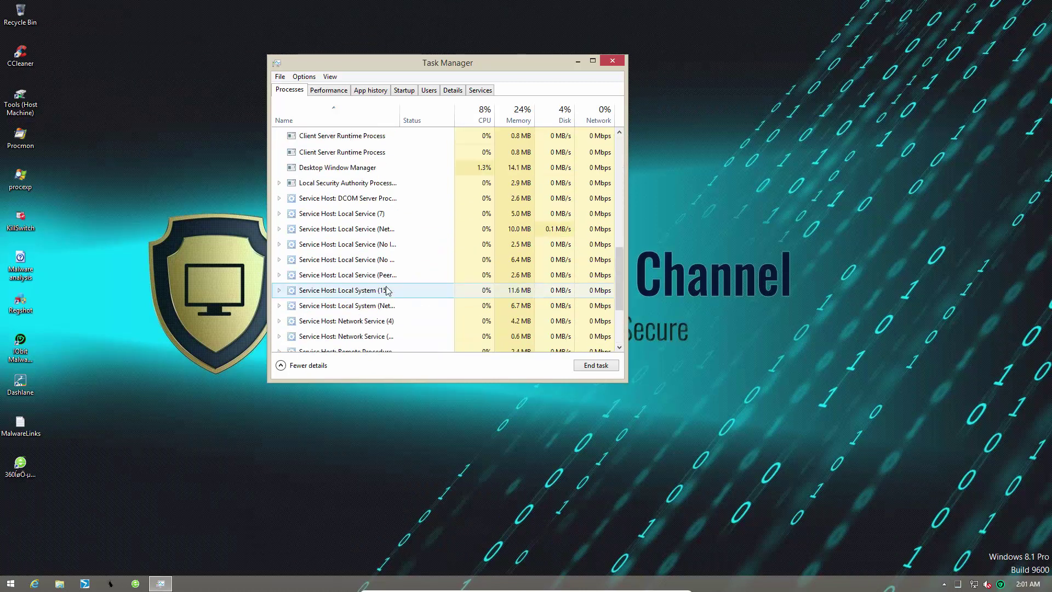
scroll(387, 290, up, 6)
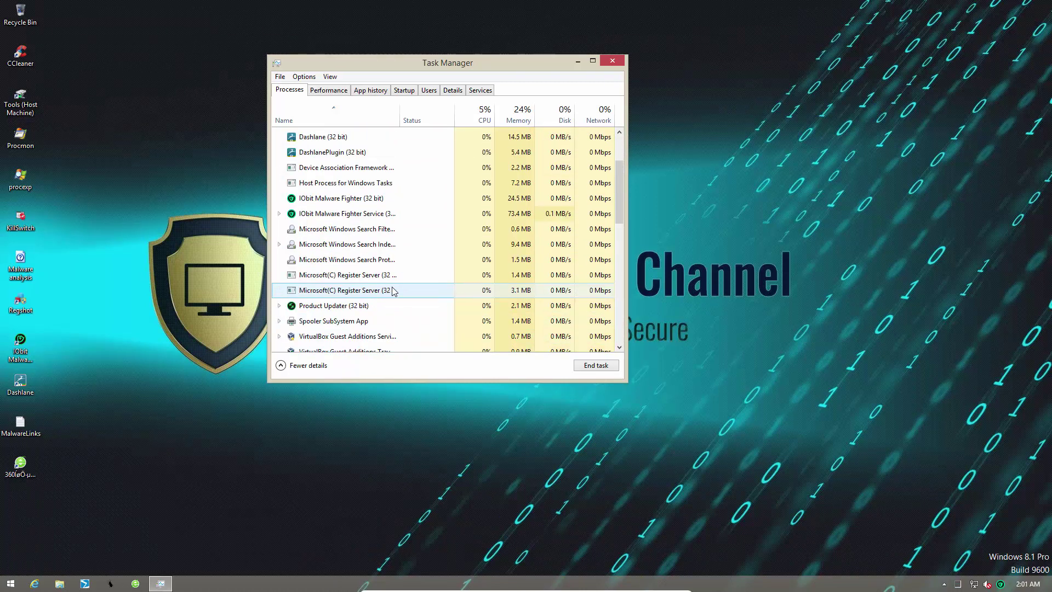
scroll(392, 290, down, 7)
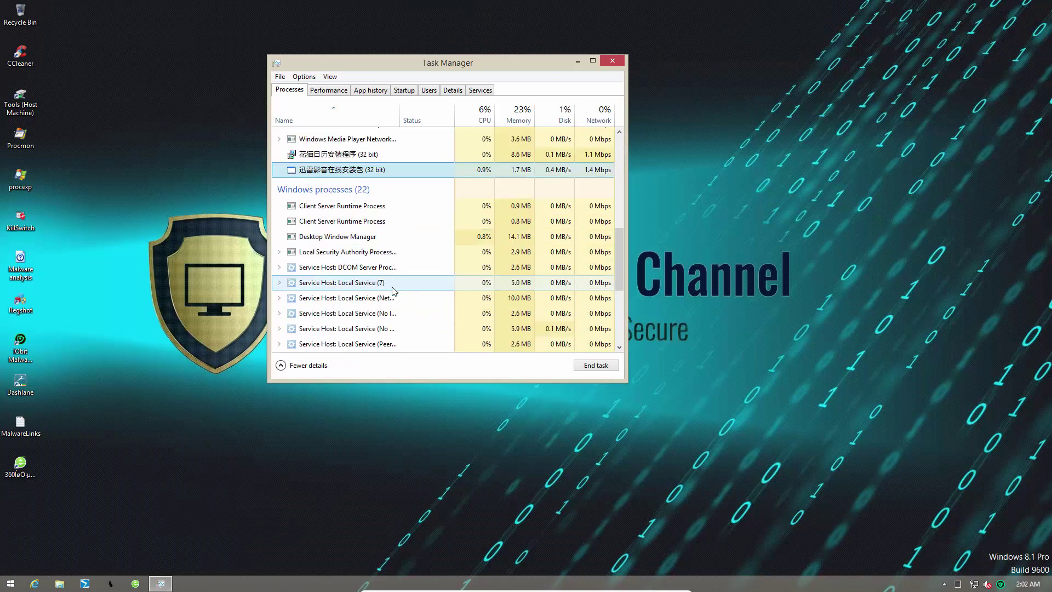
scroll(393, 290, down, 3)
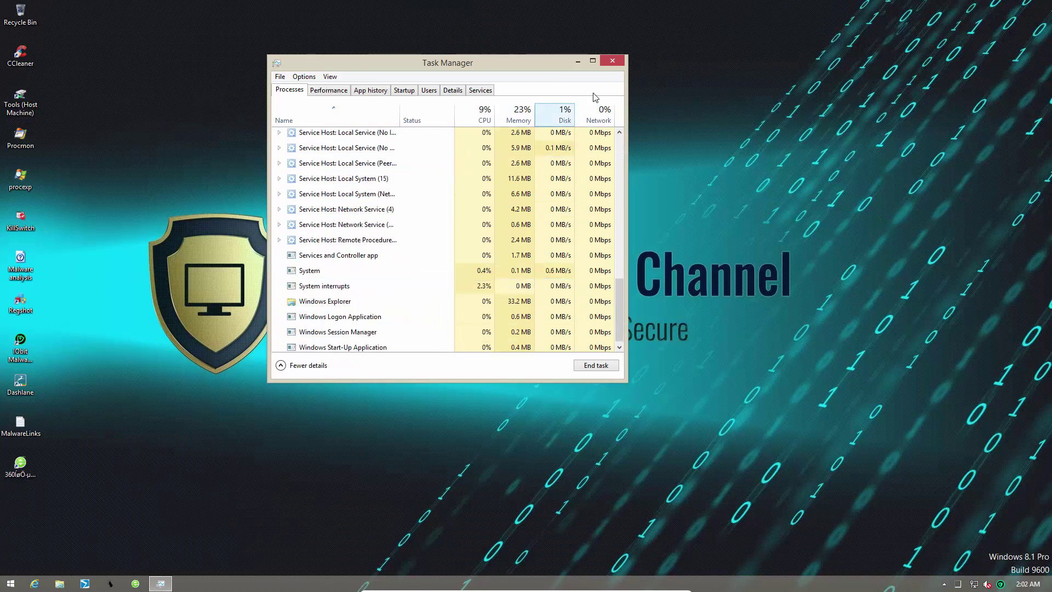
Close Task Manager, remove Gen:Variant.Graftor.248274, and review the quarantined HmClockDate32.exe details.
click(613, 60)
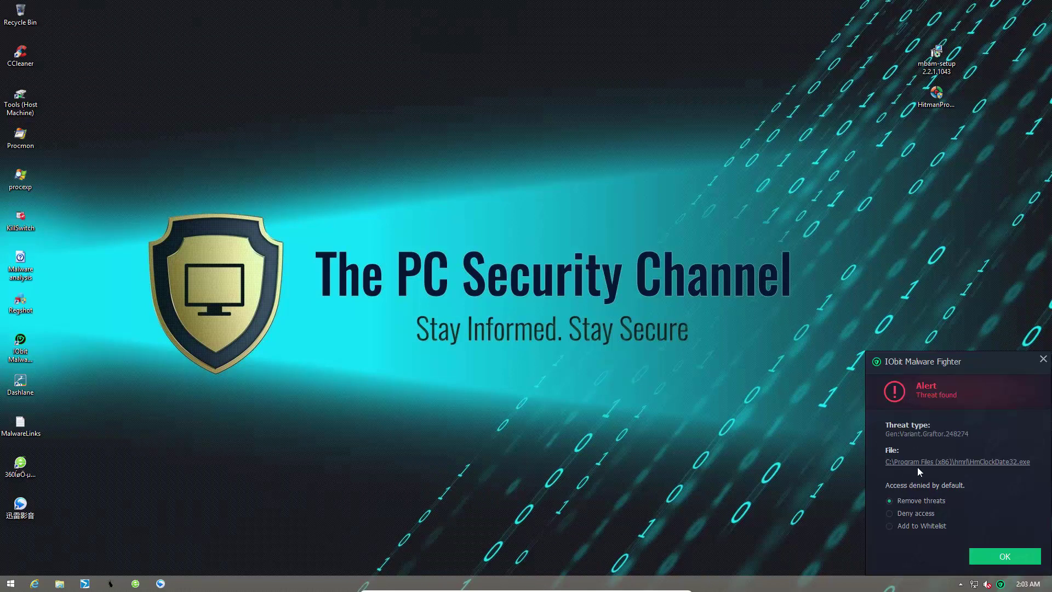
click(1005, 556)
click(903, 531)
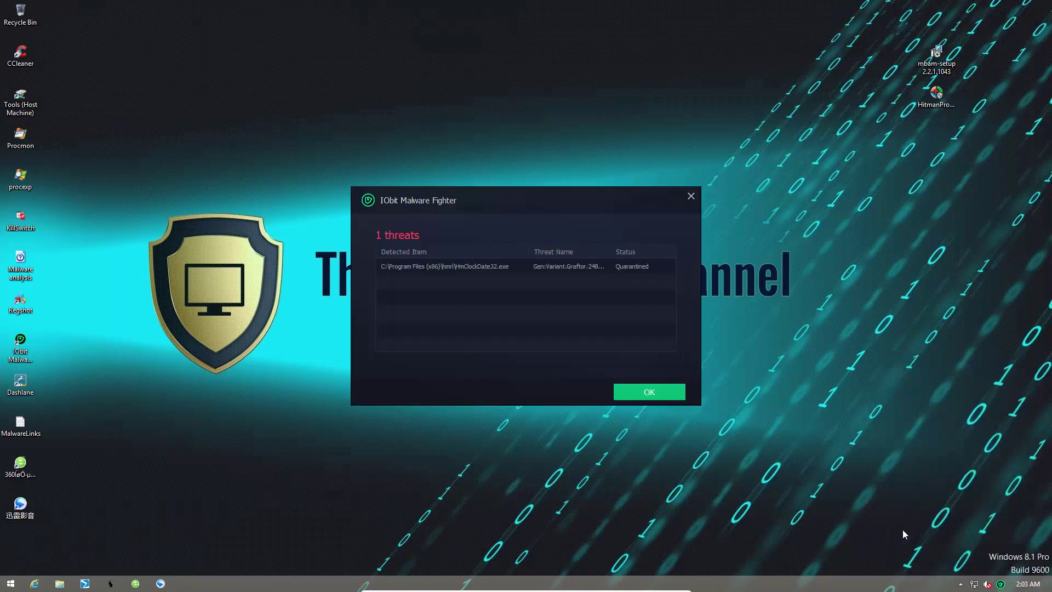
click(630, 390)
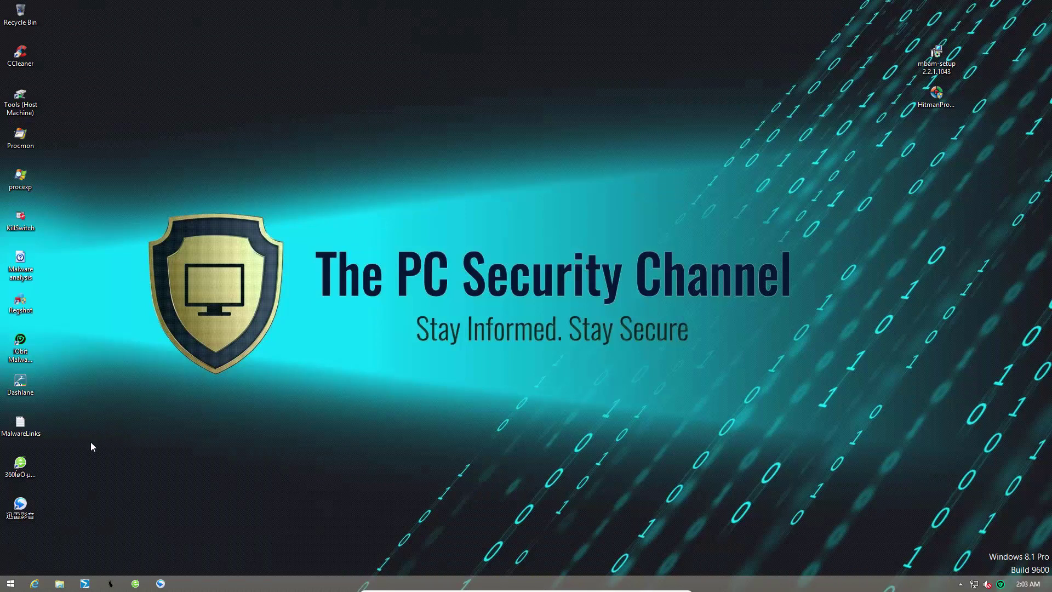
Bring up HitmanPro's results and check the detection names for setup_133.exe and ?rekcvud.
click(20, 466)
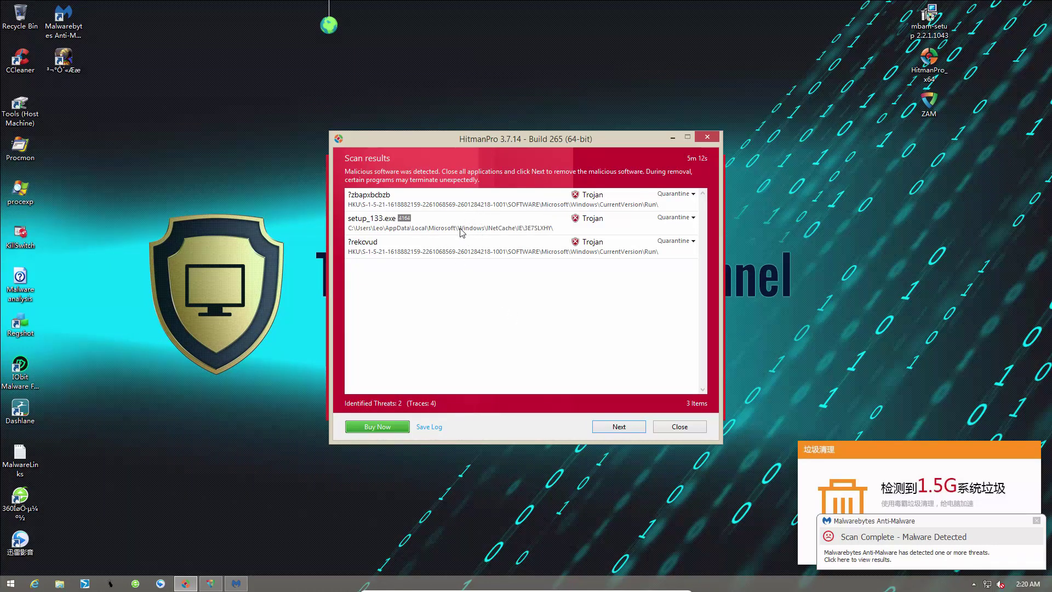
click(443, 230)
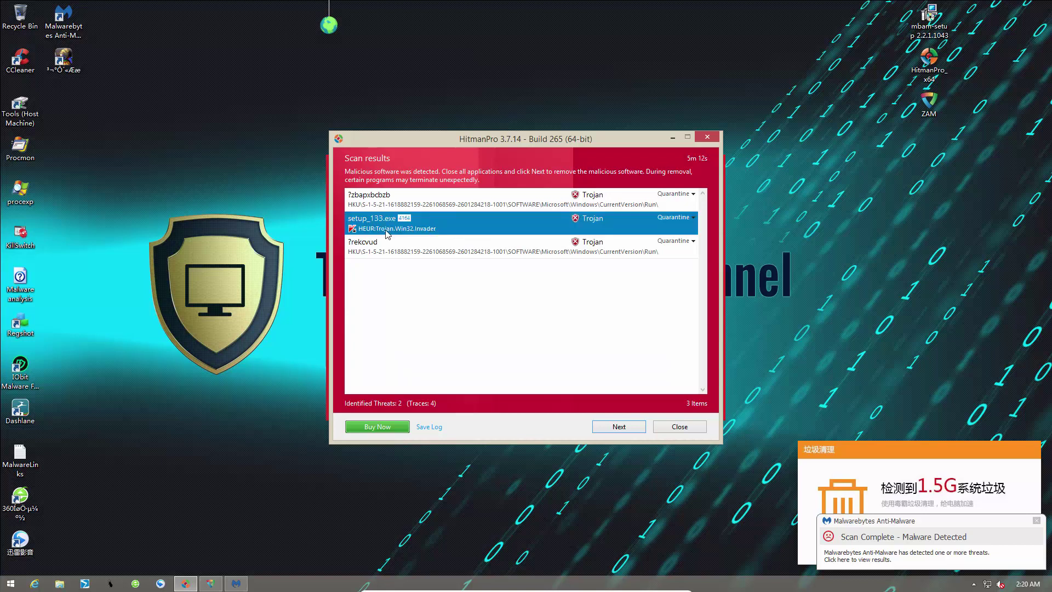
click(433, 245)
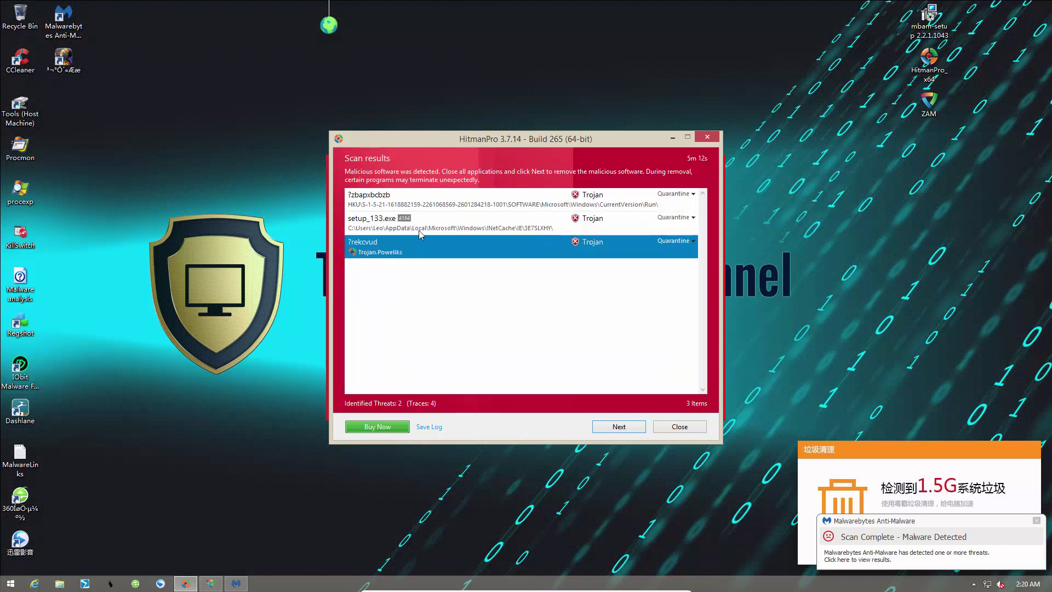
click(435, 210)
click(404, 253)
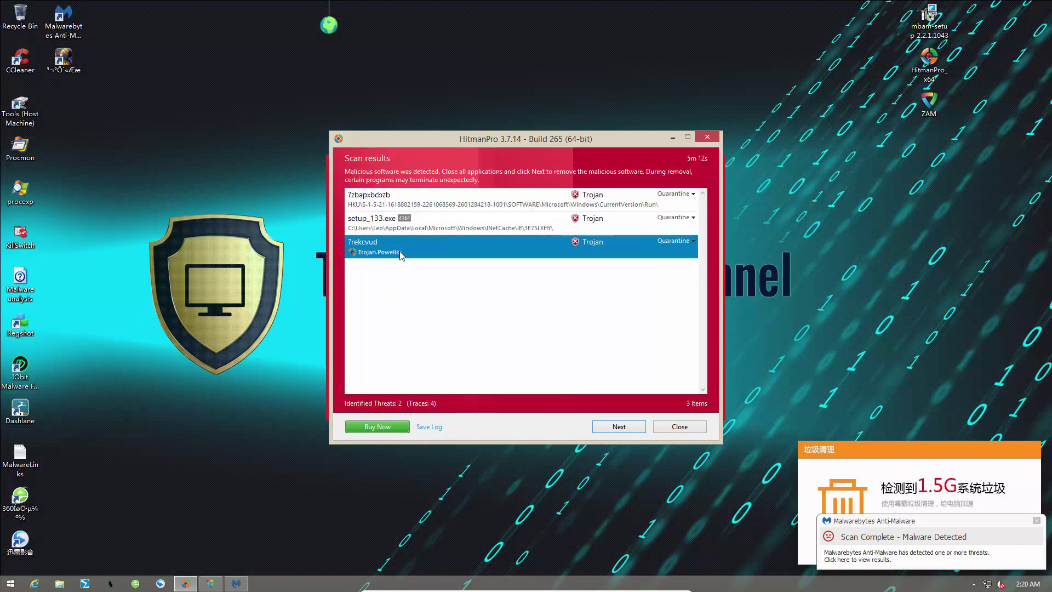
Minimise HitmanPro and scroll through Zemana's 34 detections among 10747 scanned objects.
click(672, 138)
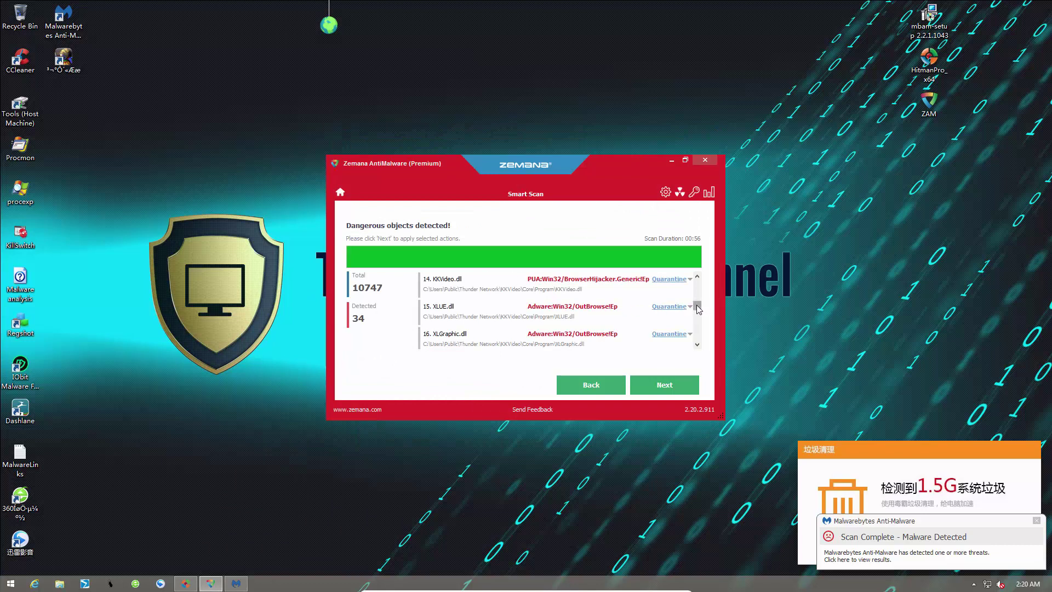
drag(697, 307, 697, 285)
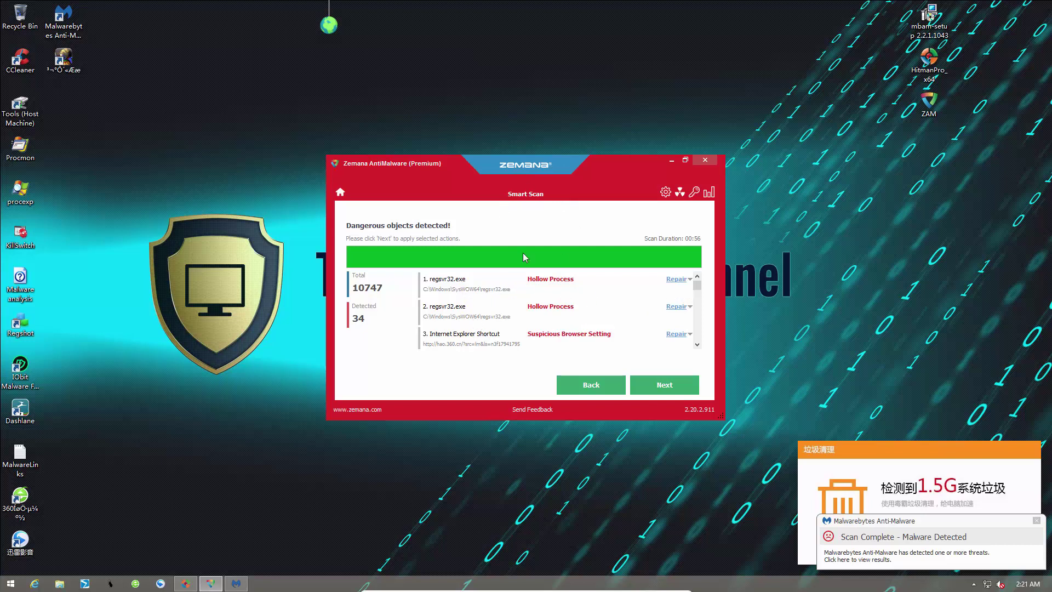
mouse_move(695, 295)
mouse_down()
mouse_move(696, 353)
mouse_move(697, 276)
mouse_up()
click(670, 162)
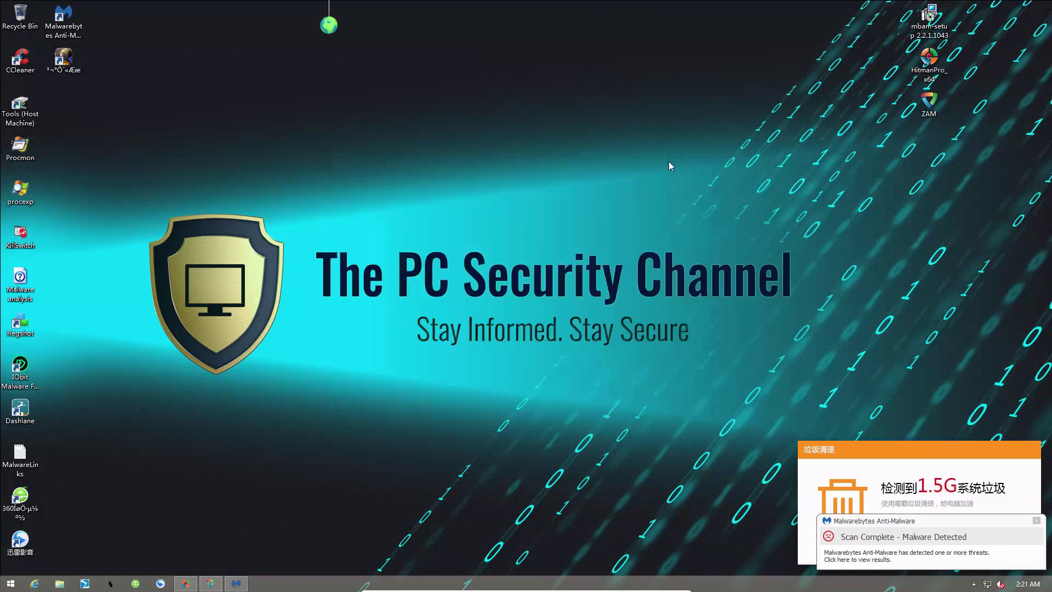
click(236, 583)
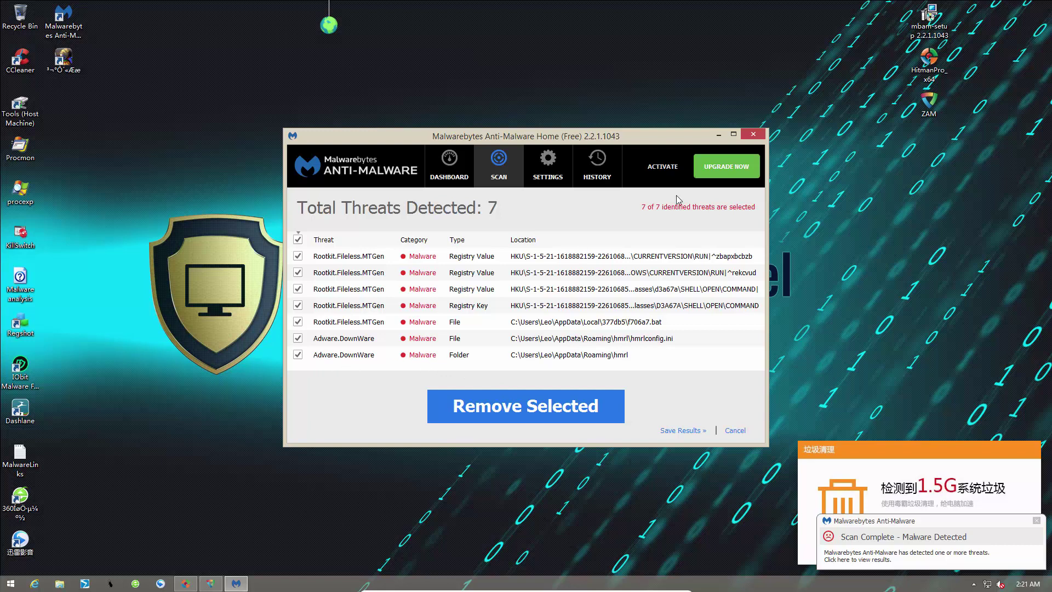
key(super+d)
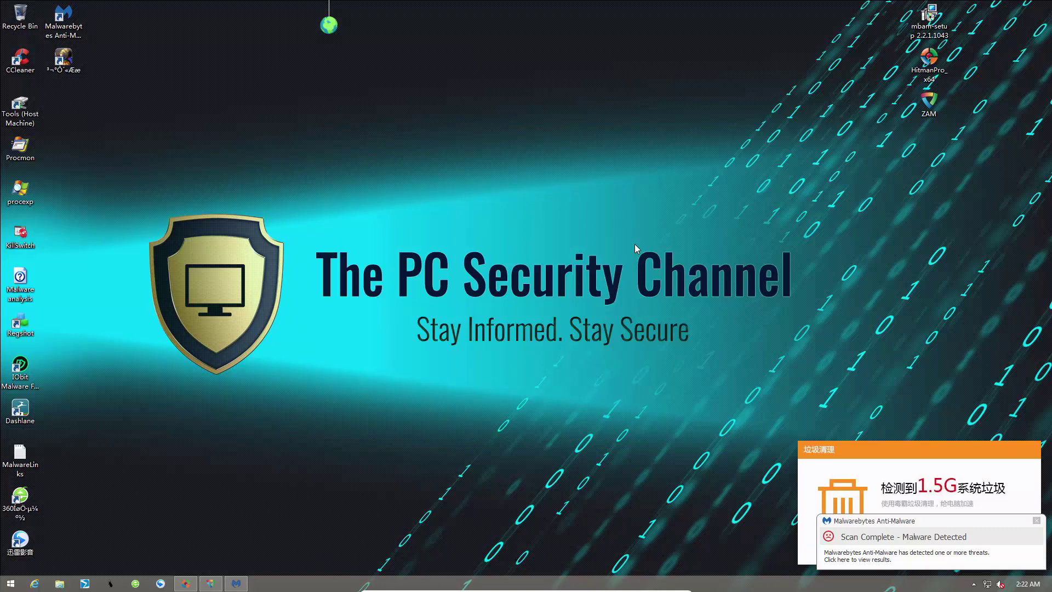
key(alt+Tab)
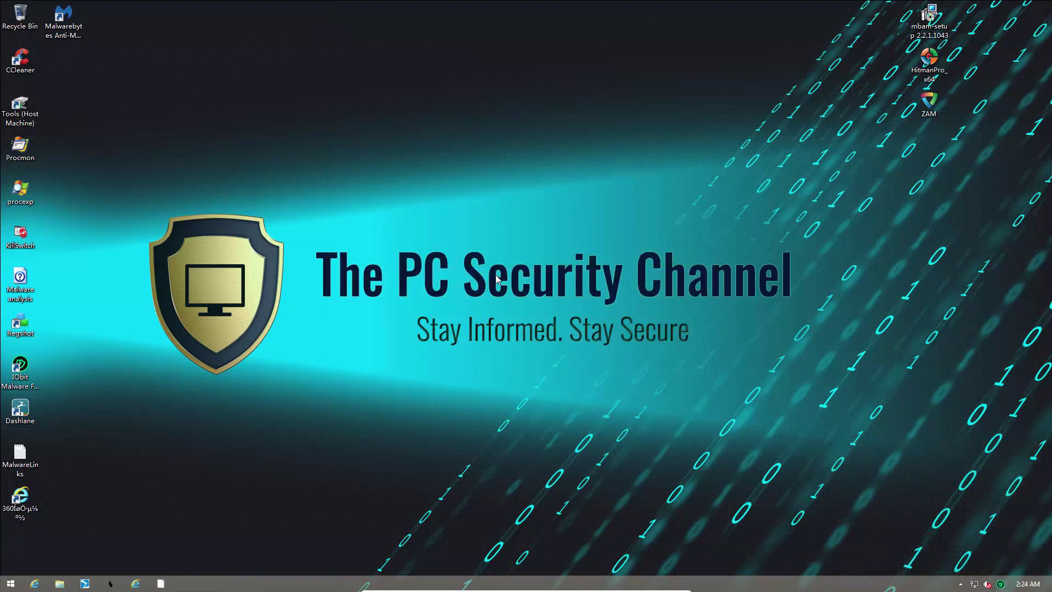
Bring up and dismiss the desktop context menu in several spots.
right_click(452, 261)
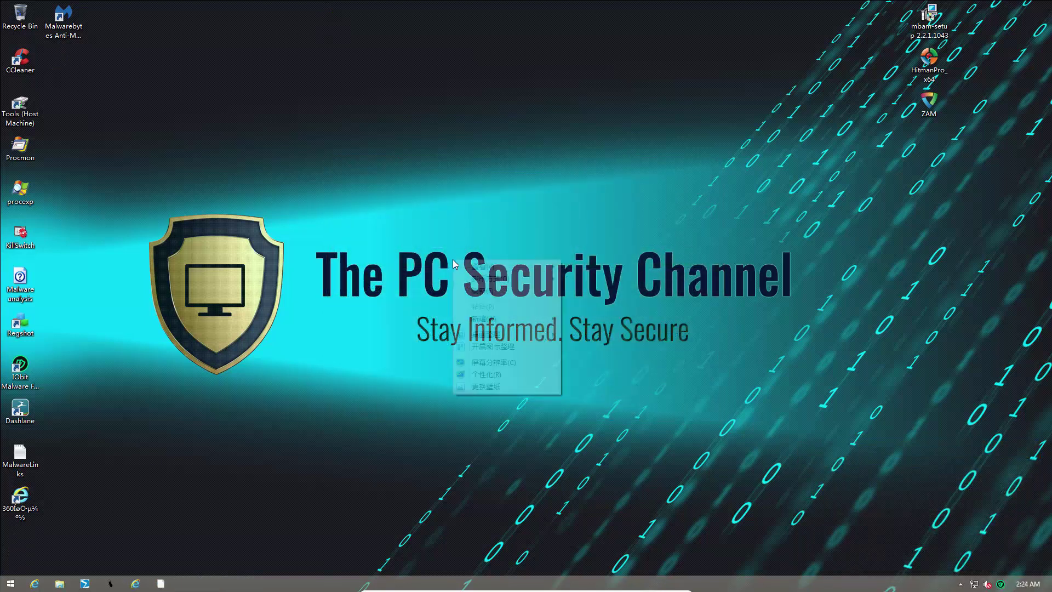
click(384, 322)
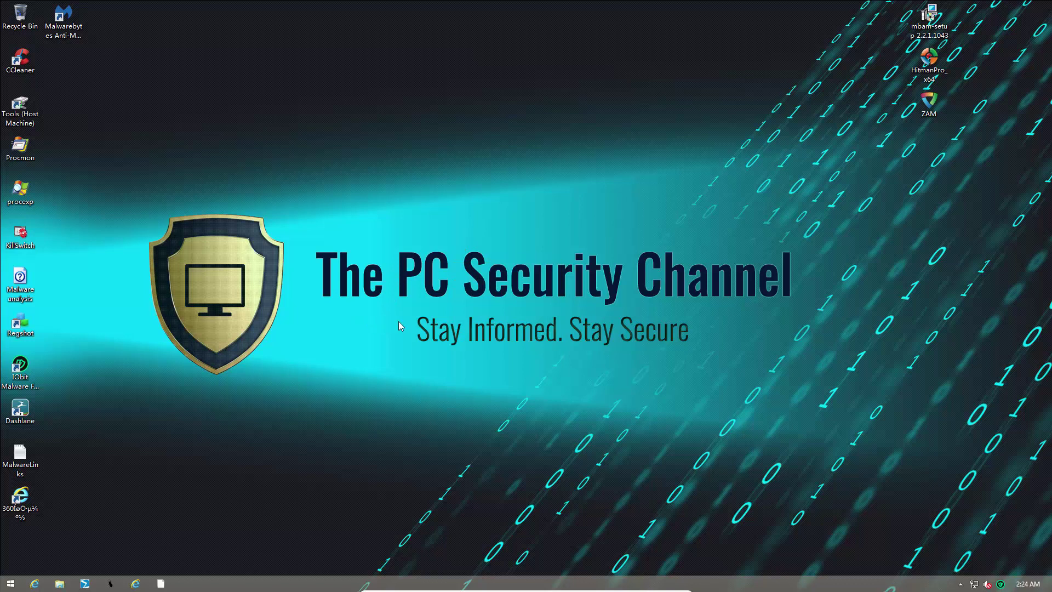
right_click(610, 246)
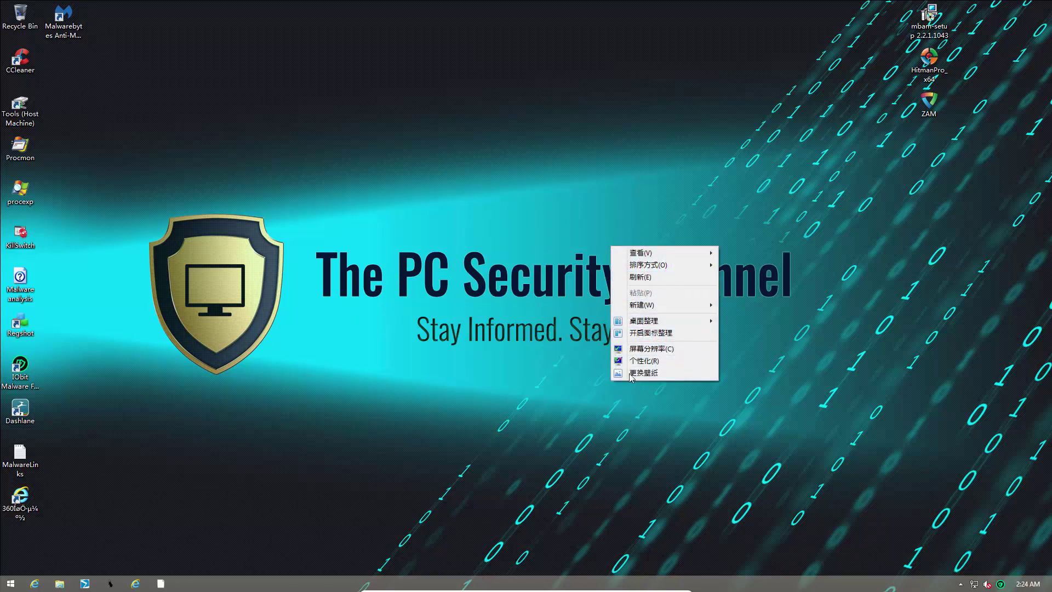
right_click(361, 306)
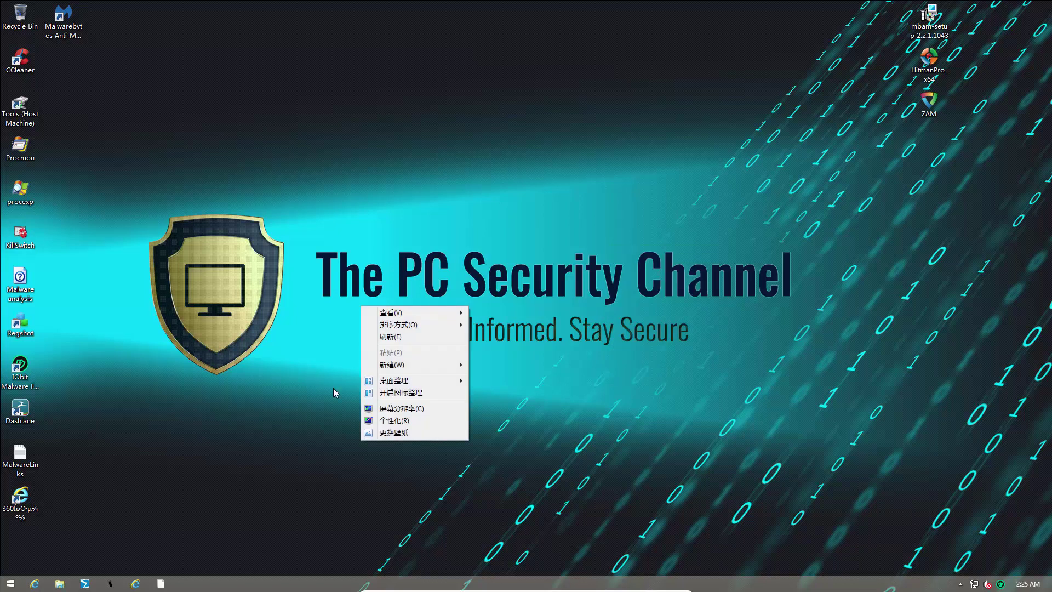
click(304, 387)
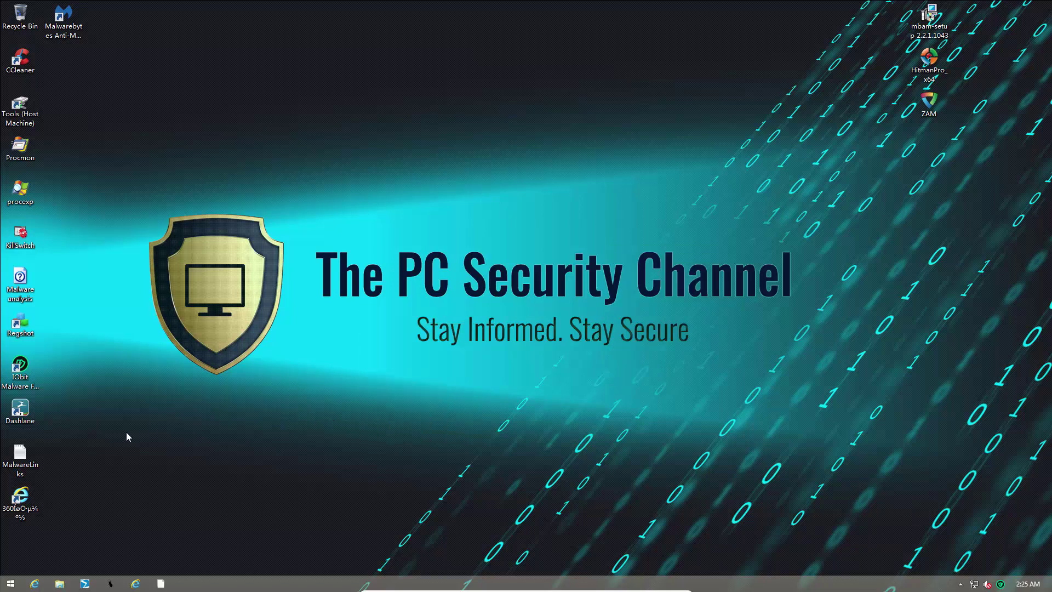
From the tray icon, turn off IObit real-time protection until IMF restarts.
right_click(999, 584)
mouse_move(989, 557)
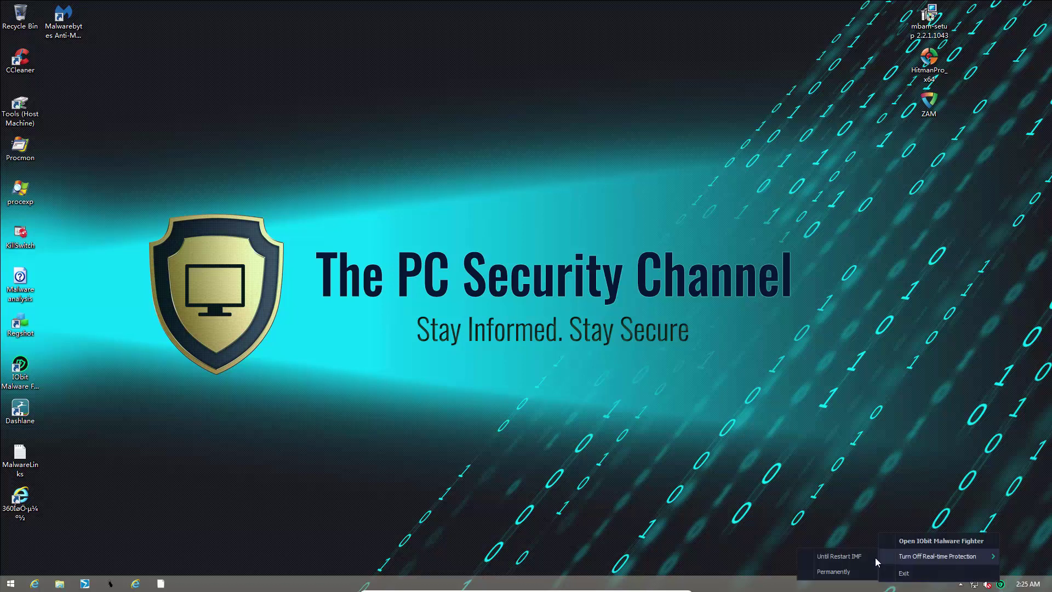
click(838, 556)
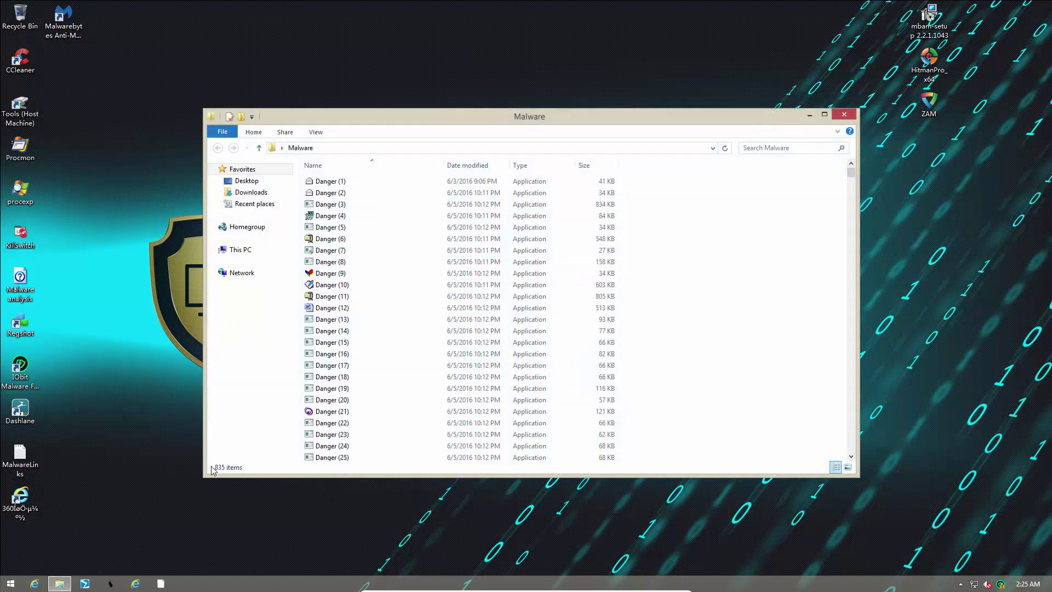
Close Explorer and IObit-scan the Malware folder, removing 840 threats, then accept the results.
mouse_move(854, 172)
mouse_down()
mouse_move(854, 443)
mouse_move(852, 172)
mouse_up()
click(844, 114)
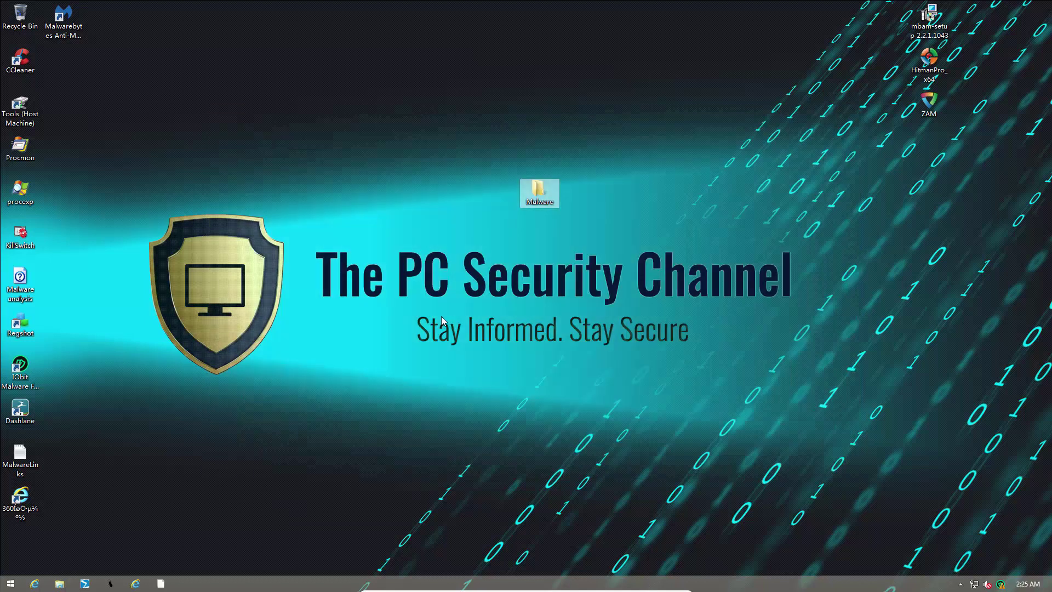
right_click(537, 192)
click(548, 215)
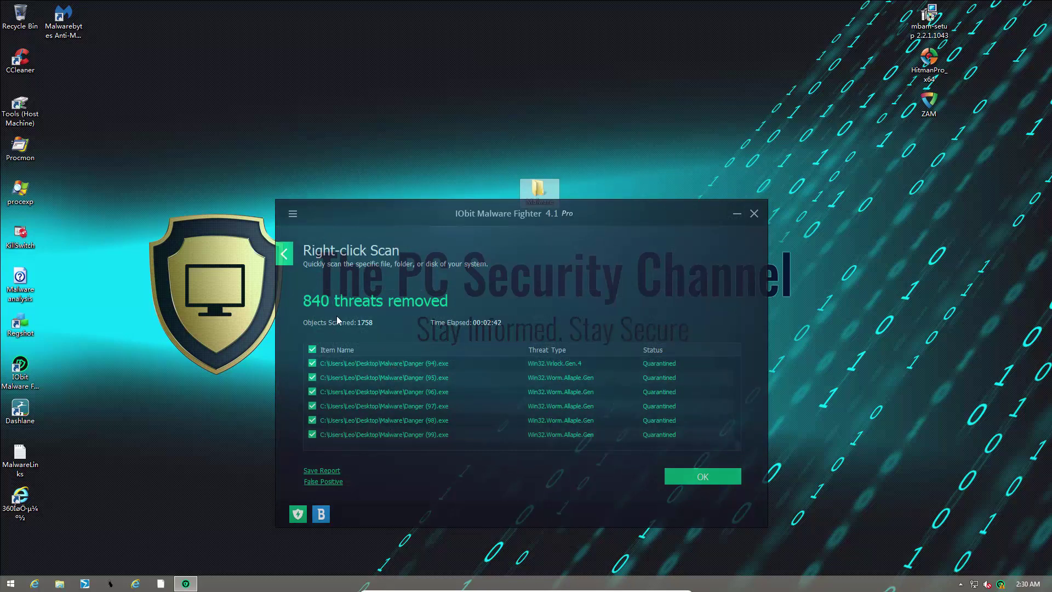
click(667, 476)
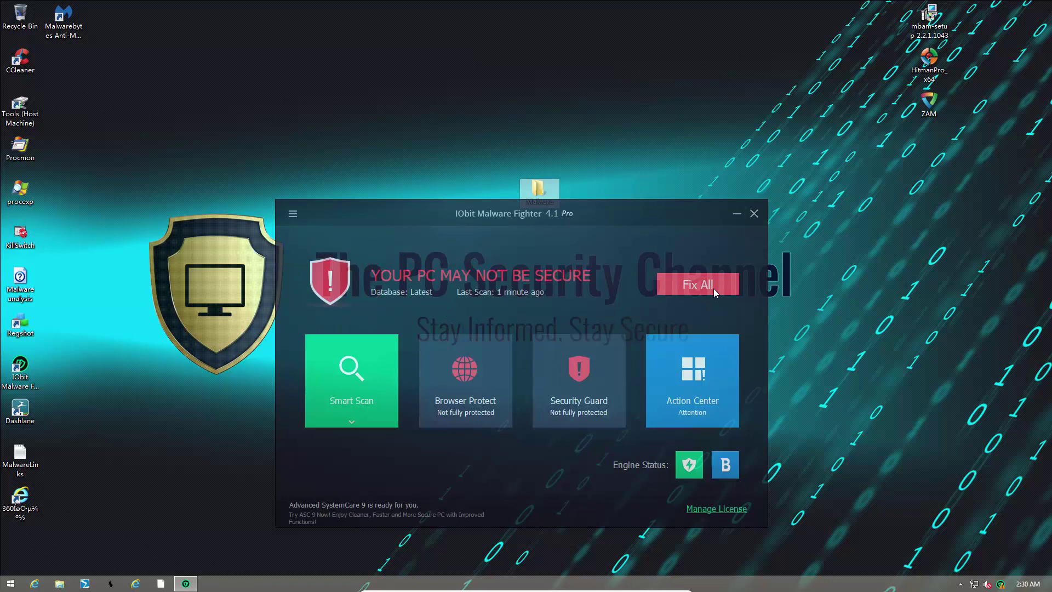
Fix All IObit issues, open the Malware folder showing 3 Danger files, and check IObit's status.
click(698, 284)
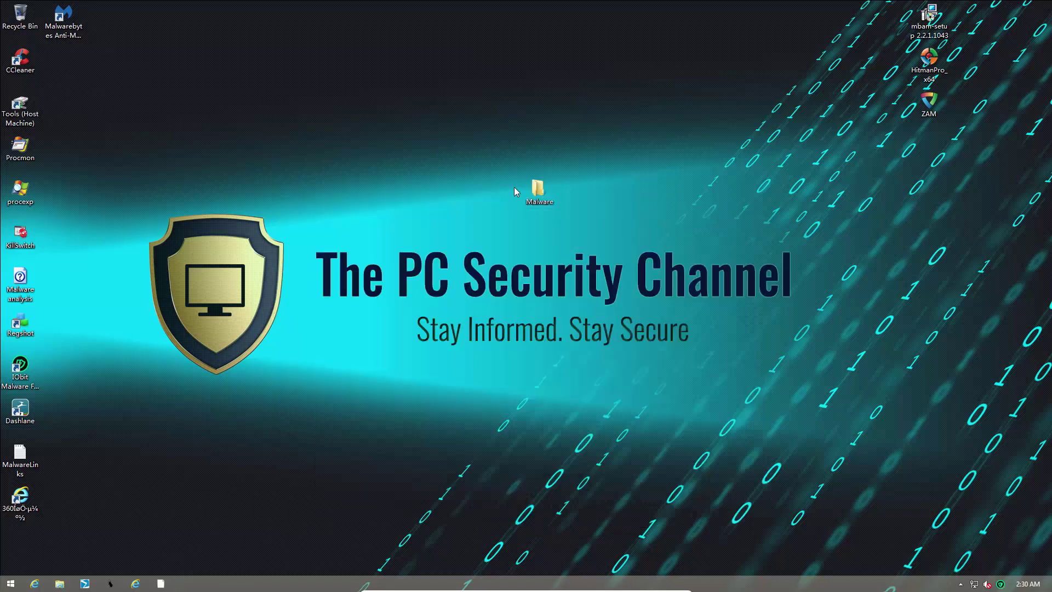
double_click(534, 192)
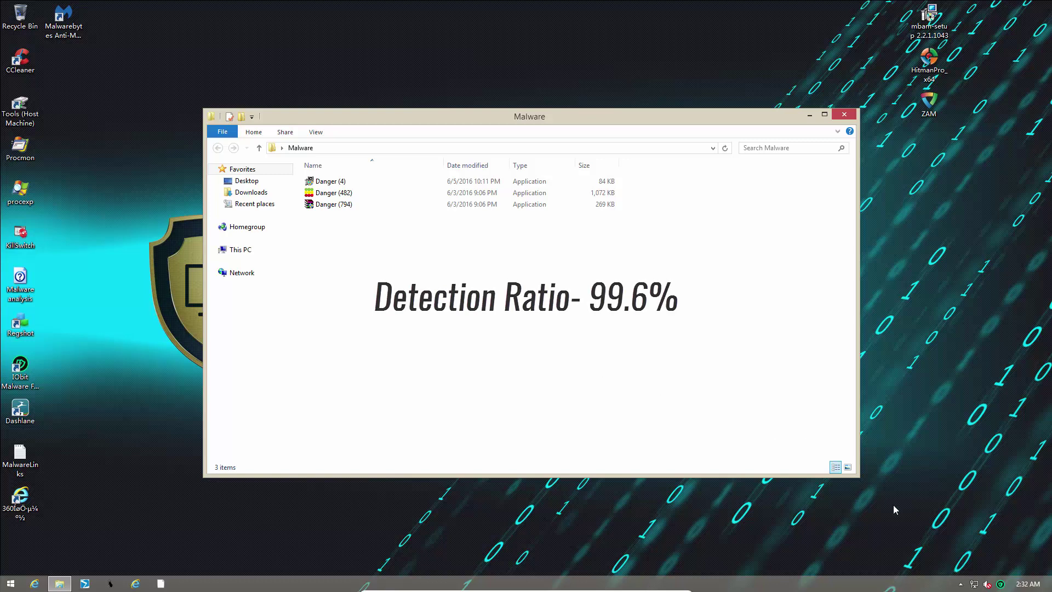
click(1000, 583)
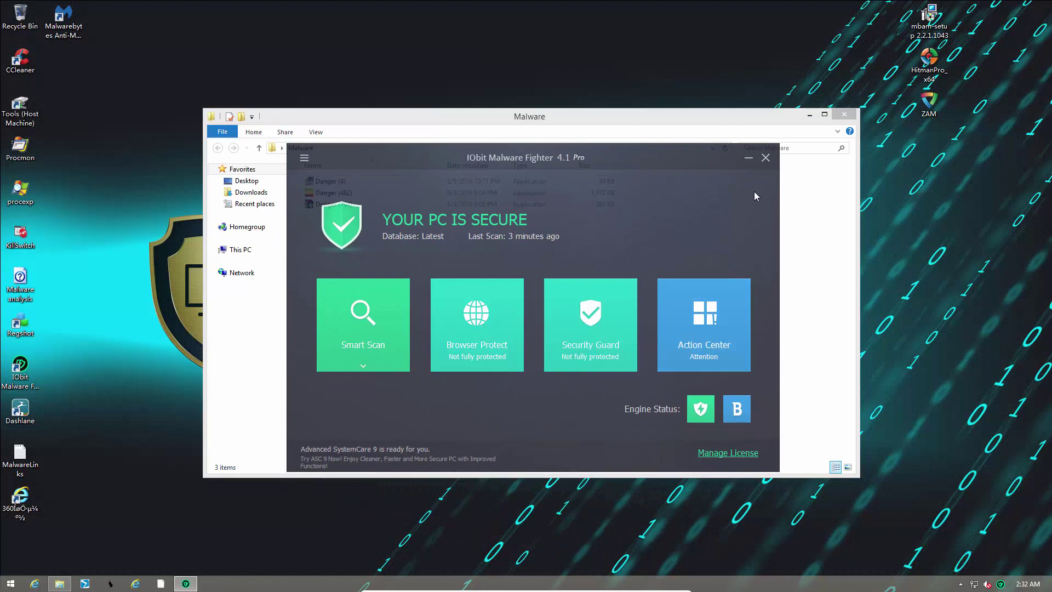
click(765, 158)
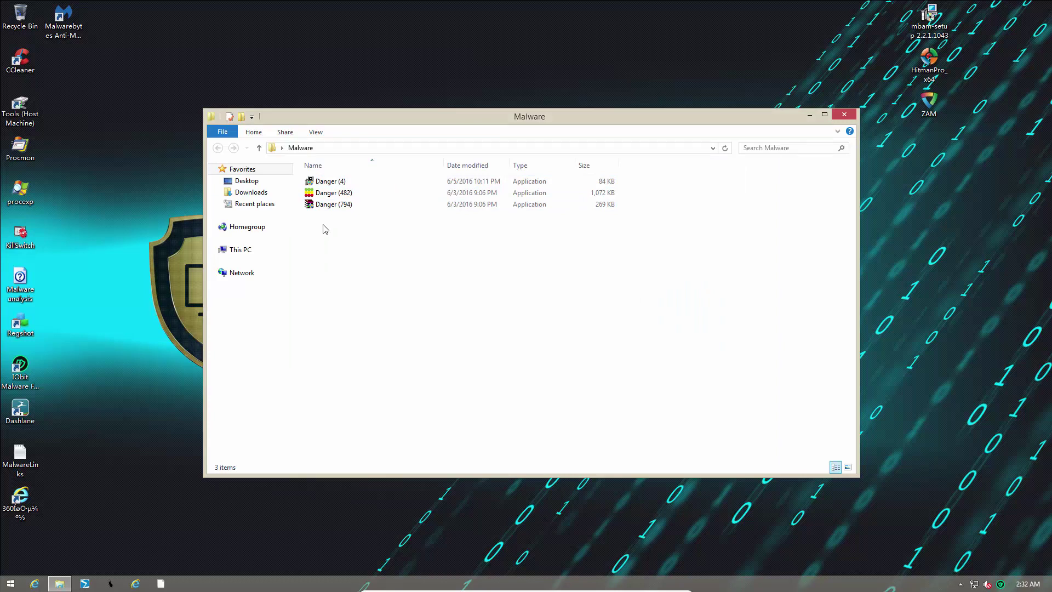
Run Danger (4) and Danger (794), approving both UAC prompts and dismissing the RegSvr32 message.
double_click(320, 184)
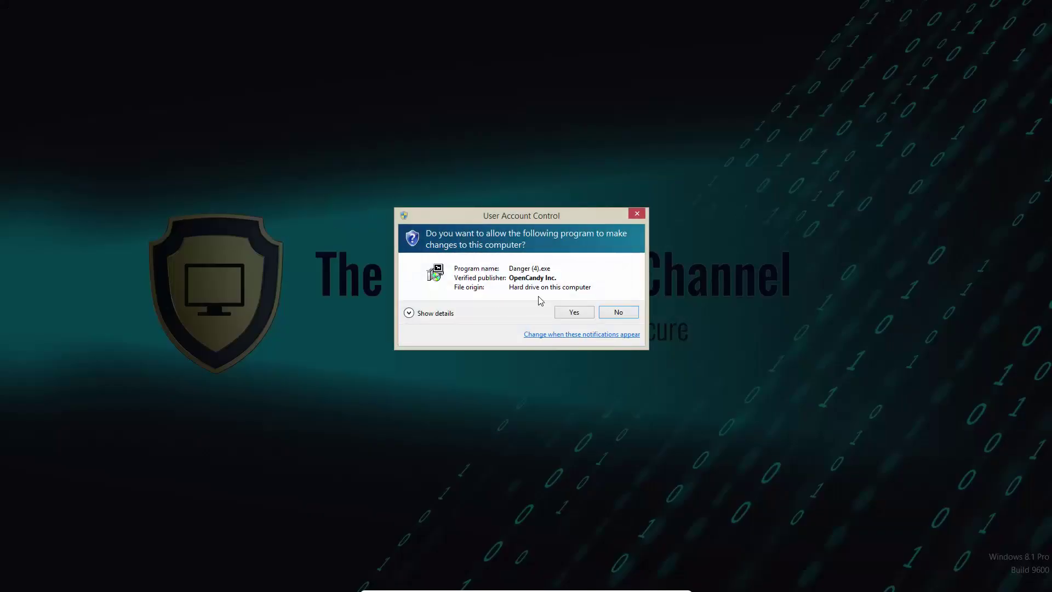
click(562, 310)
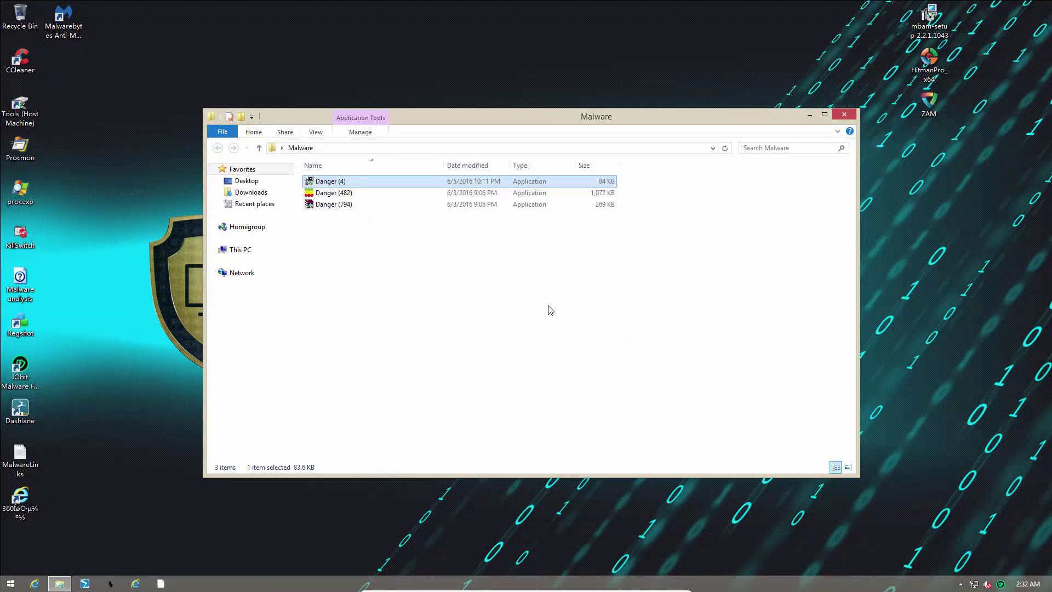
click(336, 195)
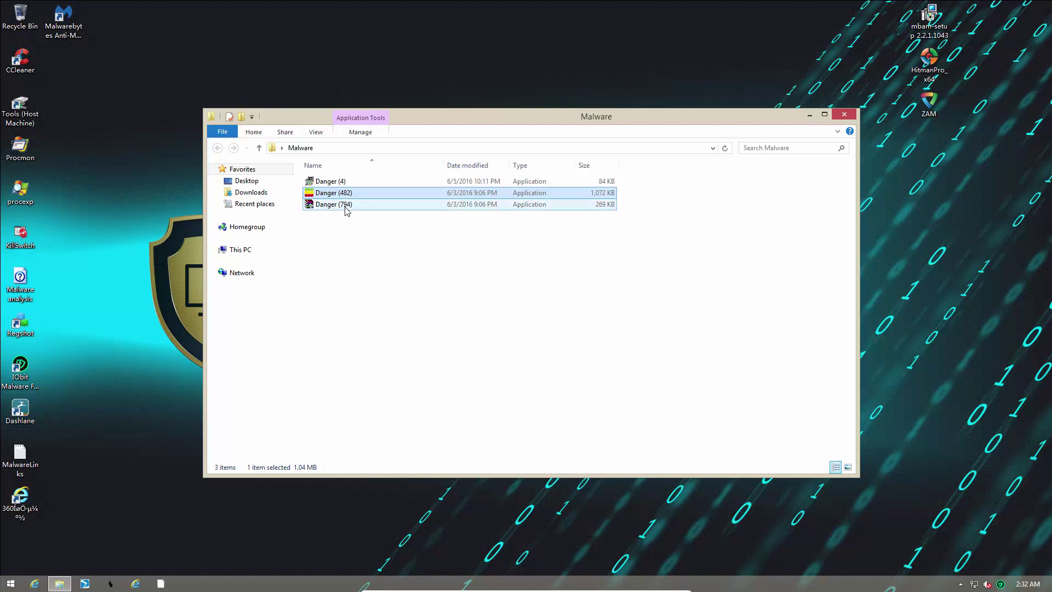
double_click(344, 207)
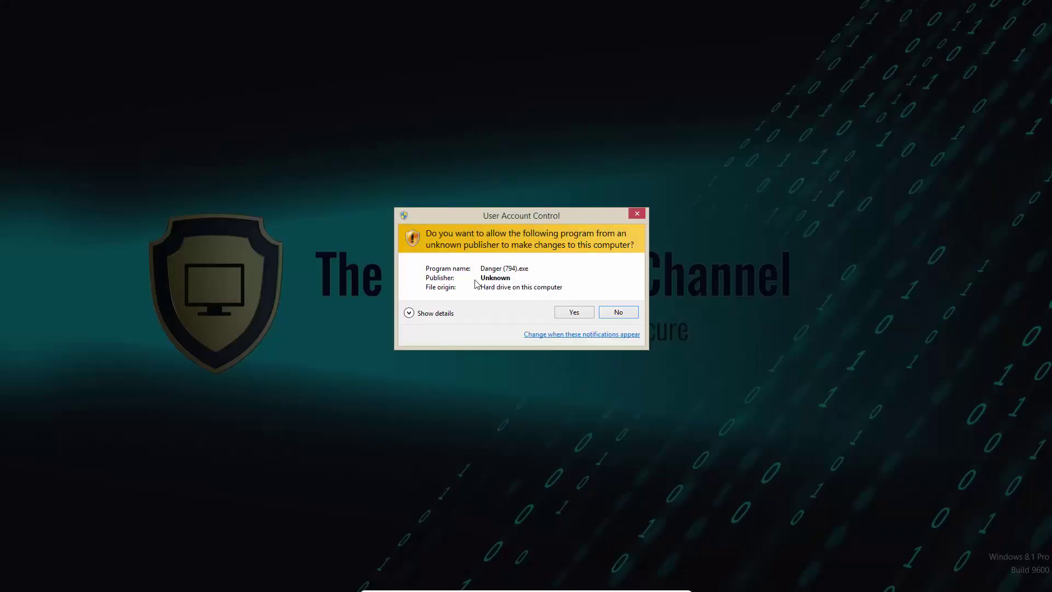
click(571, 311)
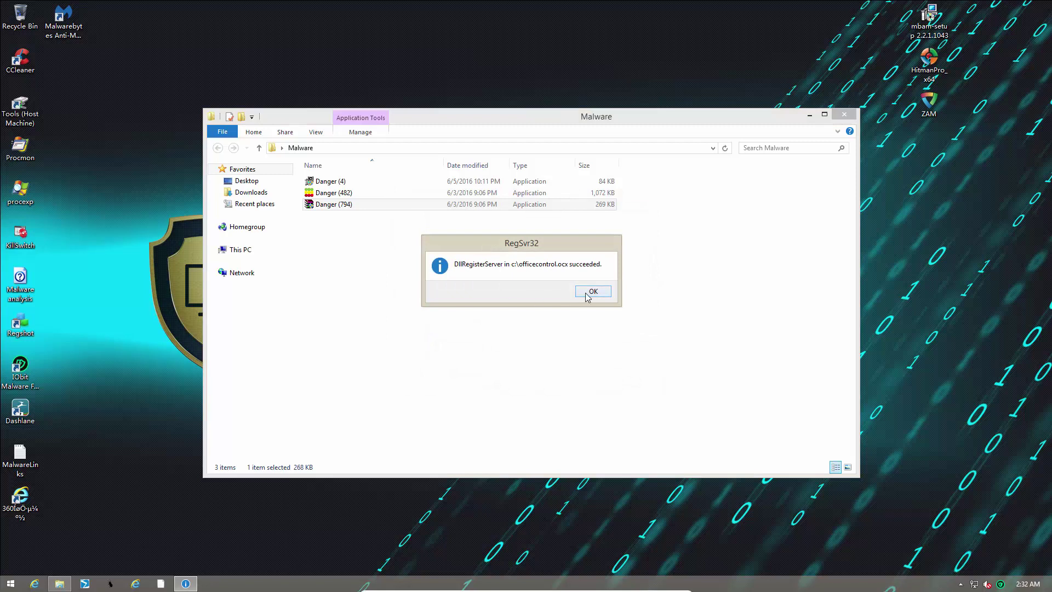
key(Return)
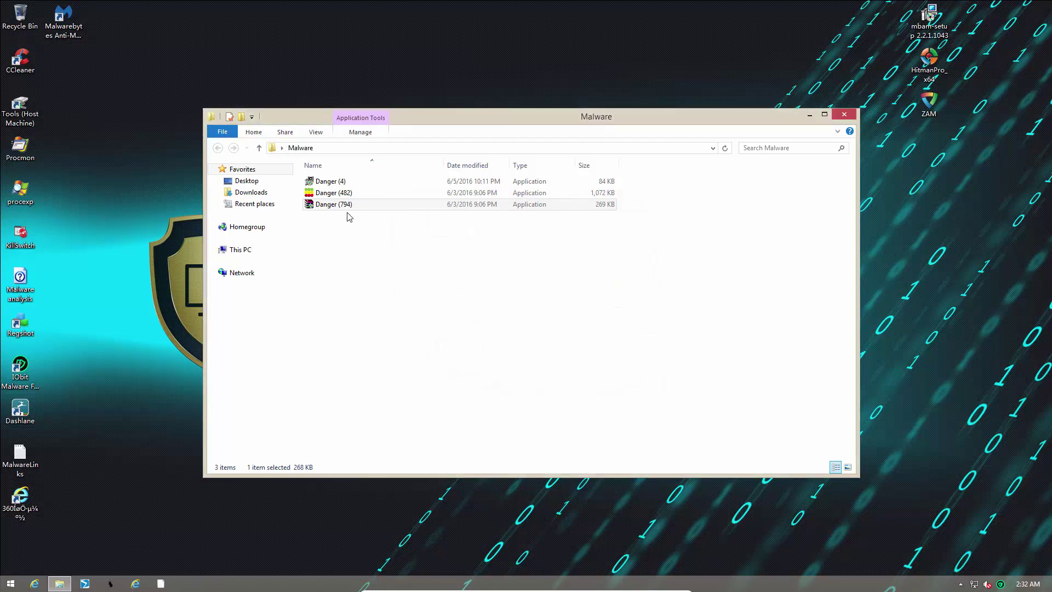
Run Danger (4) again with admin approval, then close the Malware folder.
click(332, 193)
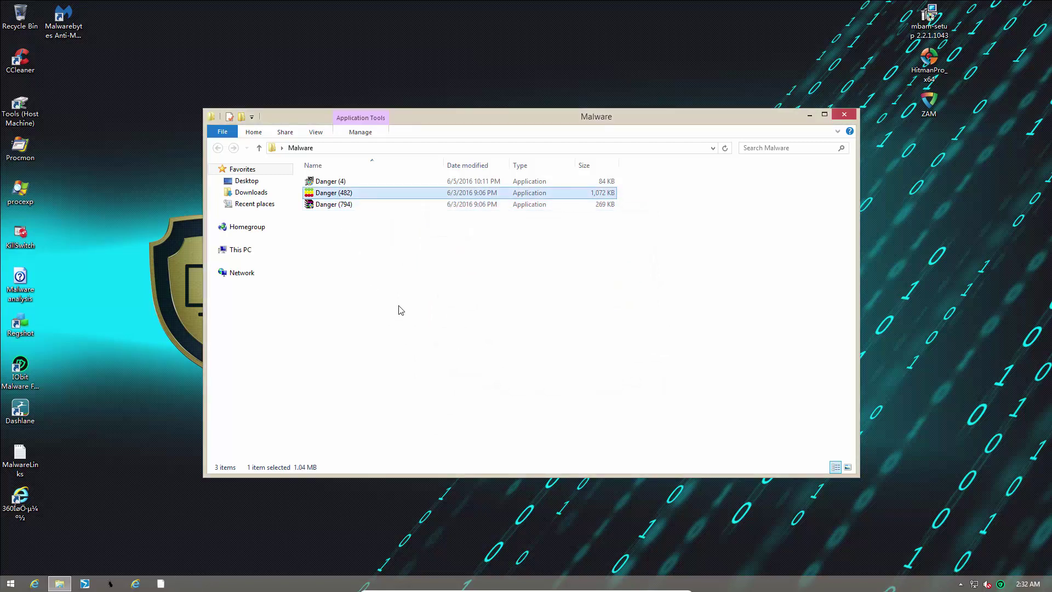
double_click(470, 181)
click(576, 316)
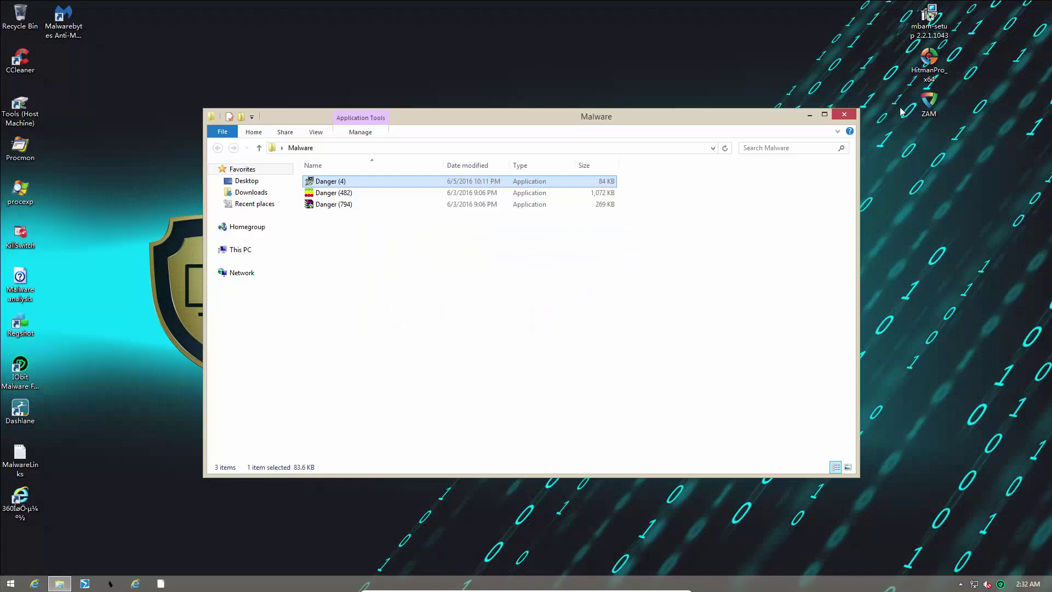
click(844, 114)
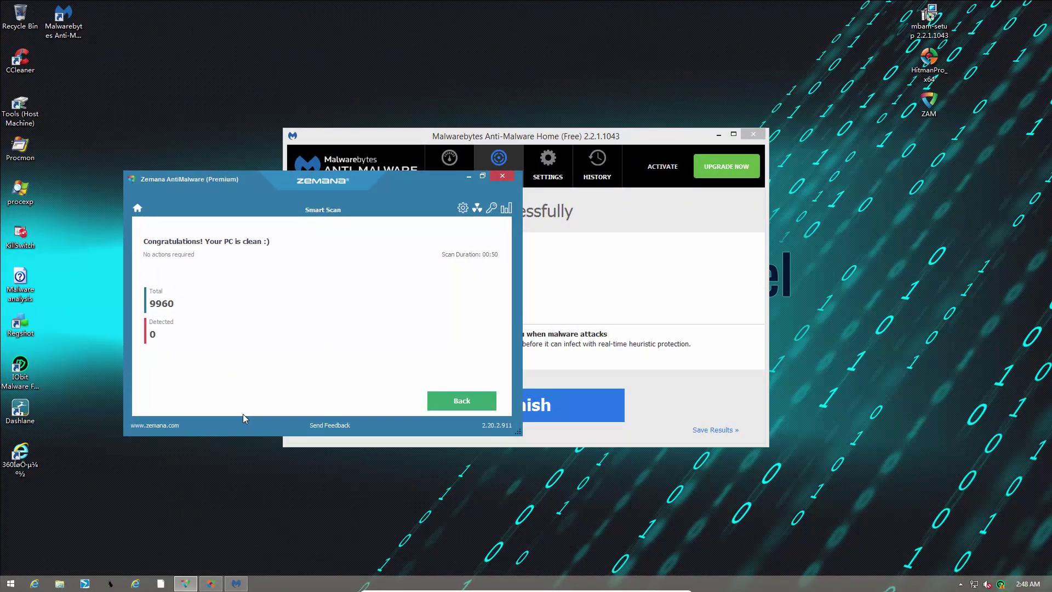
Leave Zemana's clean results, close Zemana, and minimise Malwarebytes.
click(441, 406)
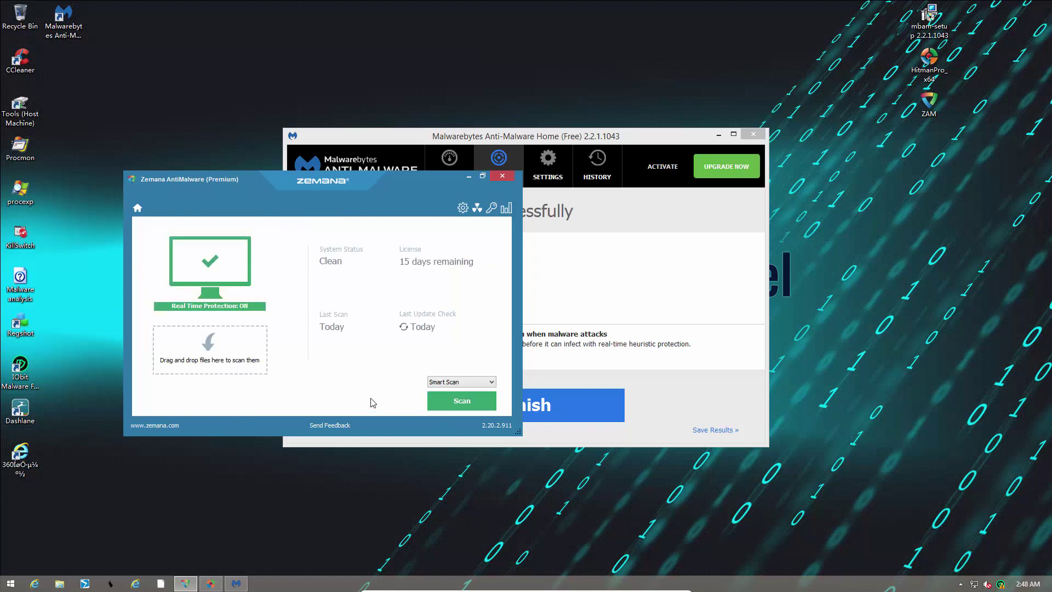
click(503, 176)
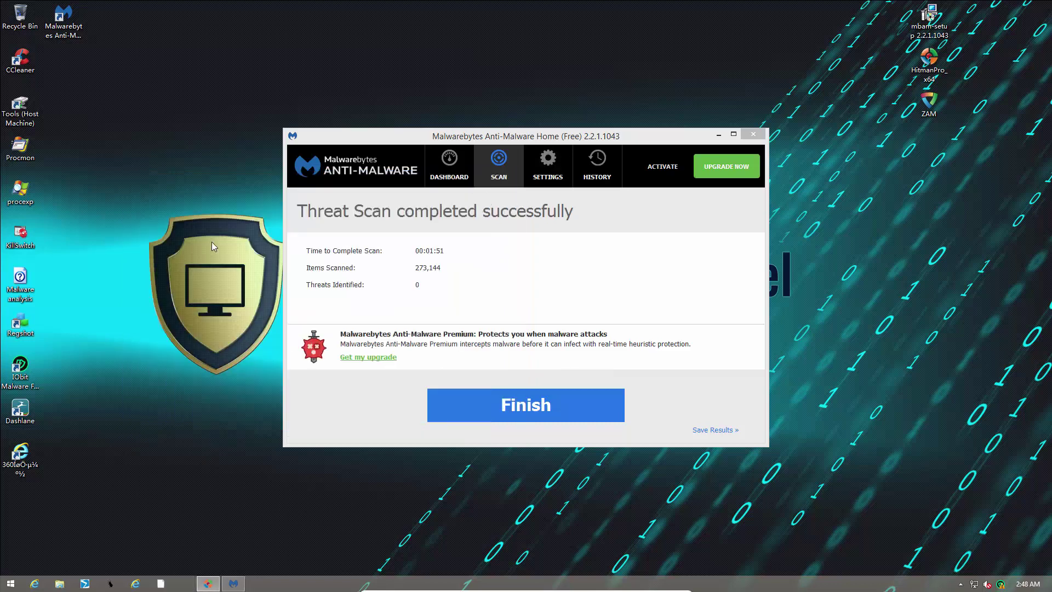
click(718, 134)
Restore HitmanPro, inspect the mbam.sys file details, then close HitmanPro.
click(185, 584)
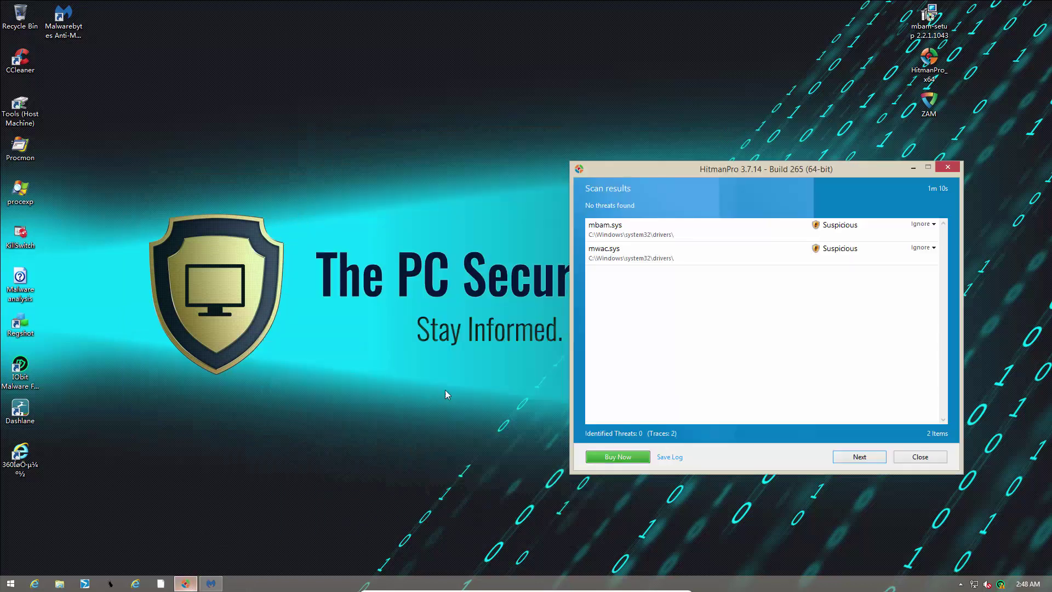
drag(703, 172, 576, 189)
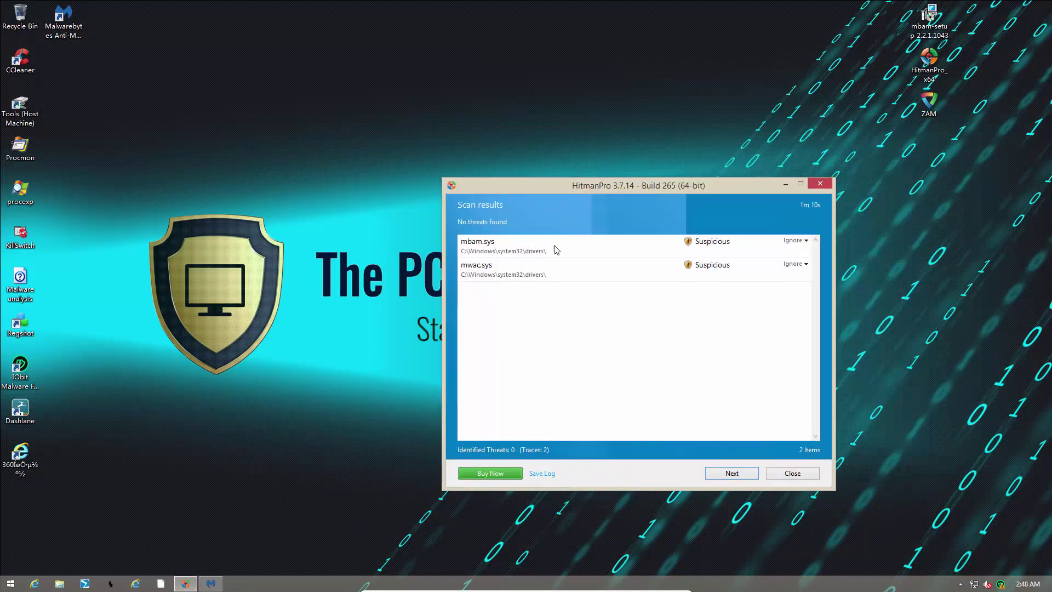
click(486, 254)
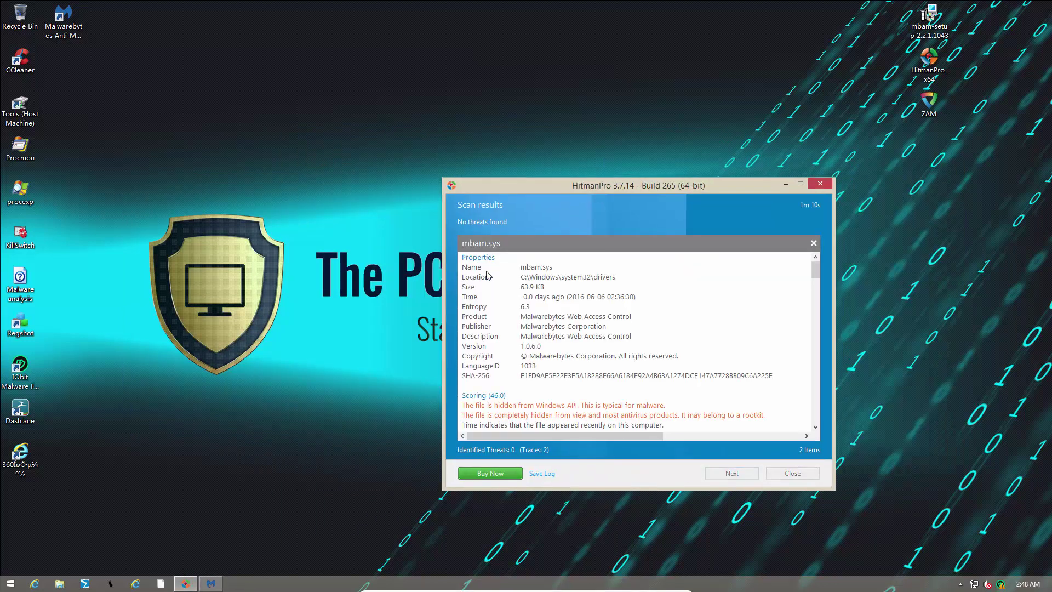
click(813, 243)
click(818, 184)
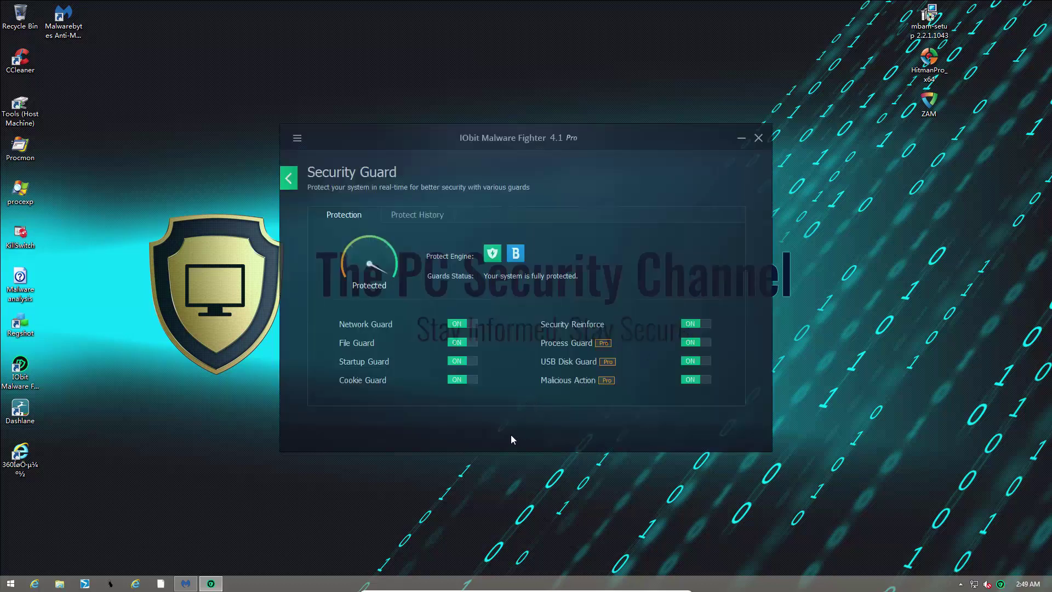
Review the Security Guard page's guards, return home, and Fix All remaining IObit issues.
mouse_move(517, 257)
click(288, 177)
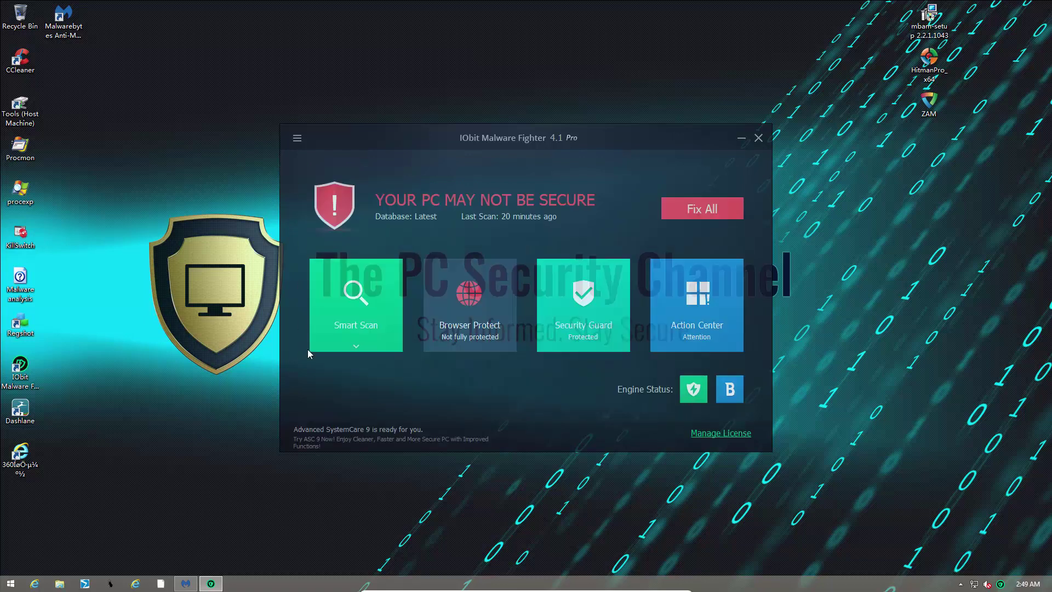
click(702, 209)
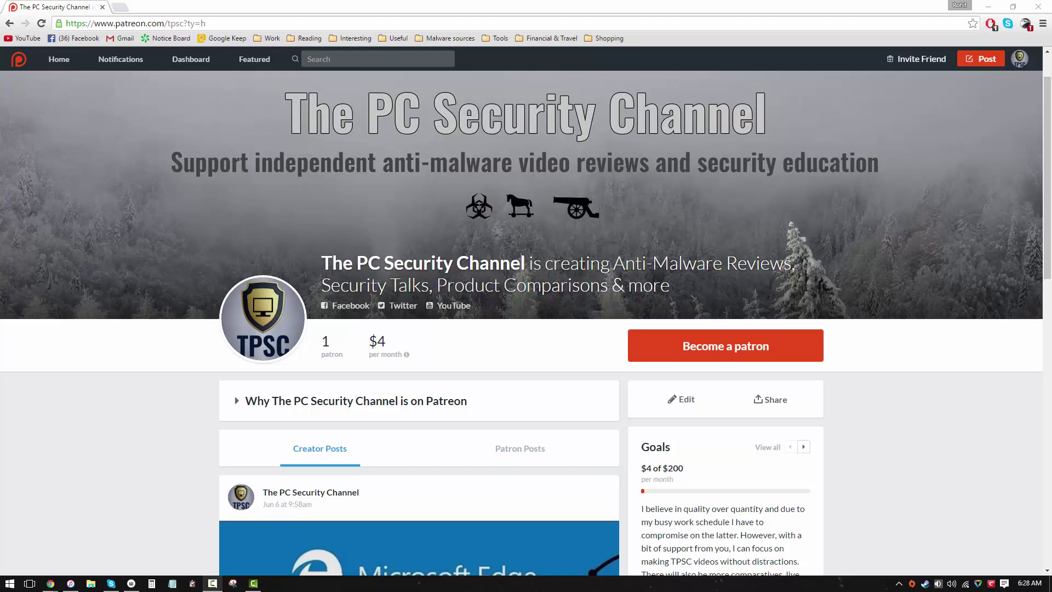
Scroll The PC Security Channel's Patreon page through posts and reward tiers, then back up.
click(81, 521)
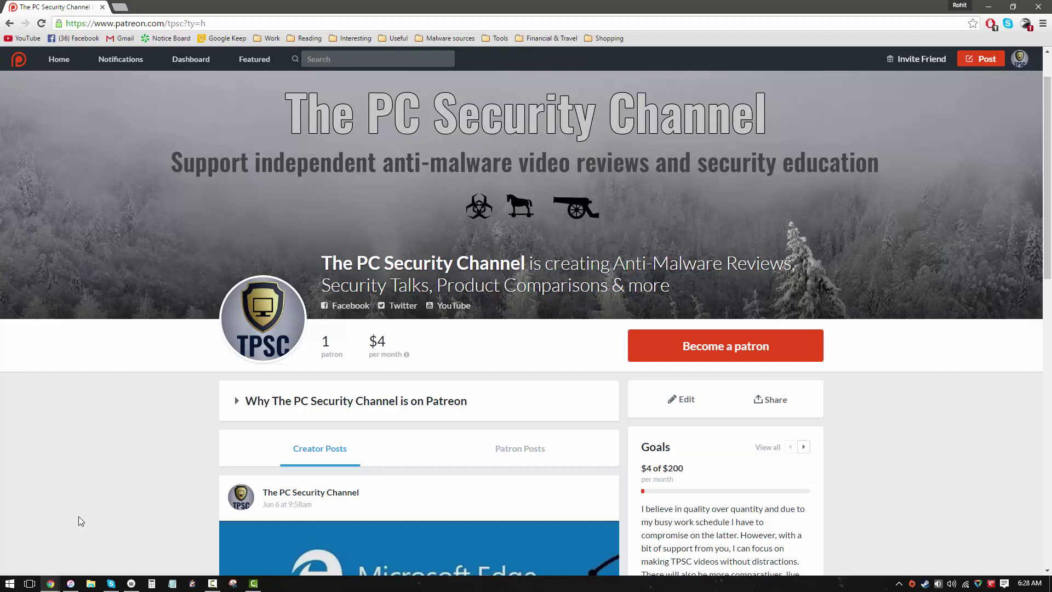
scroll(78, 520, down, 6)
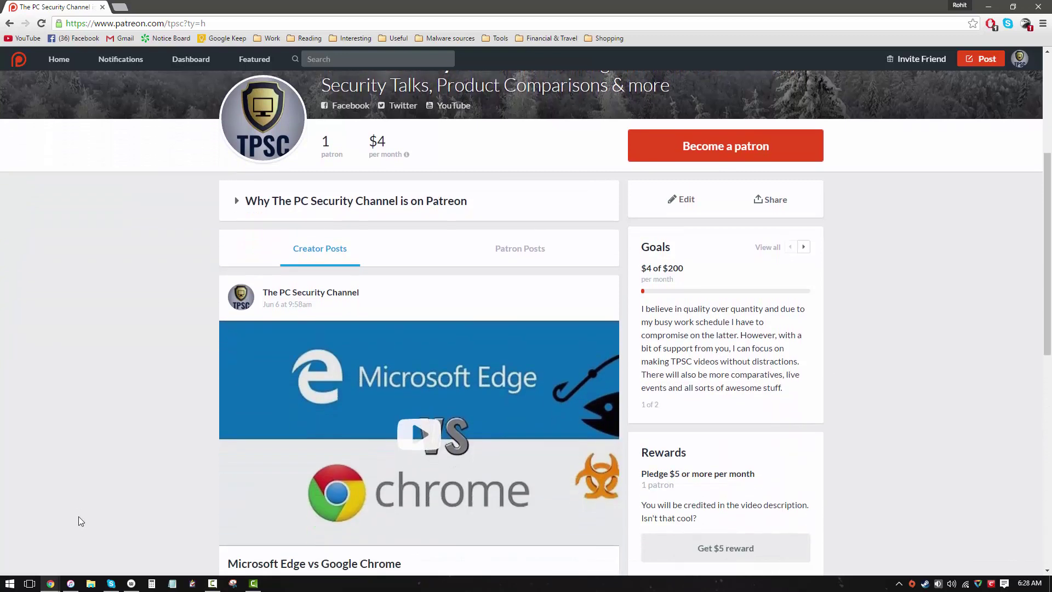
scroll(78, 520, down, 5)
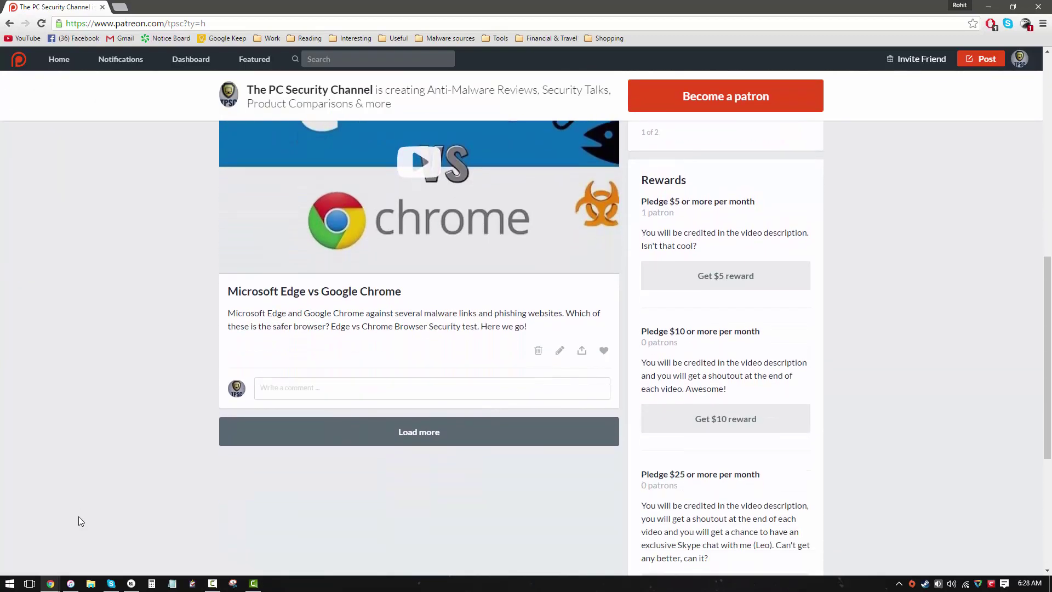
scroll(78, 516, up, 15)
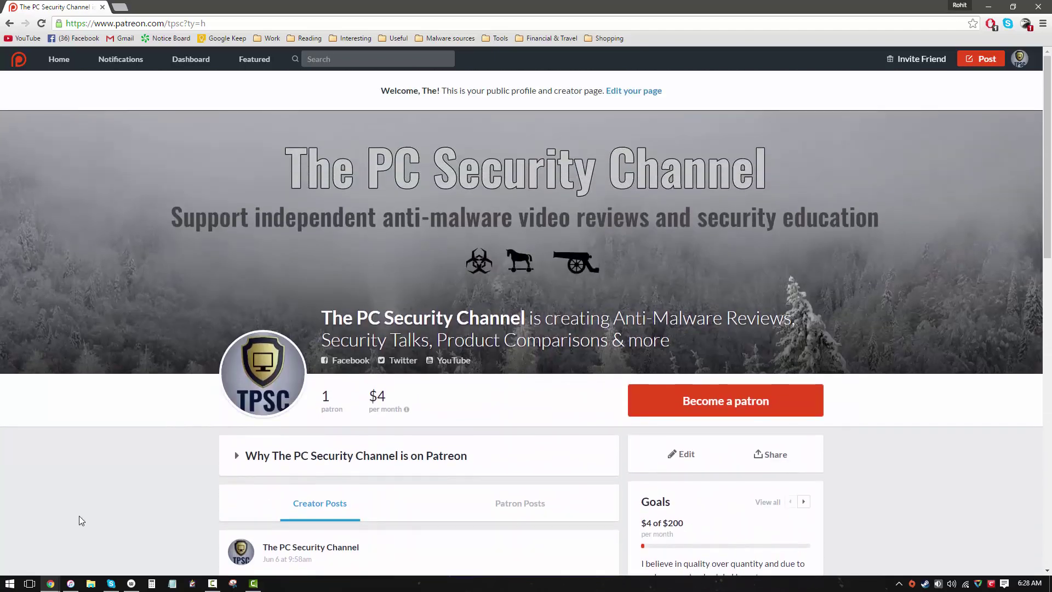